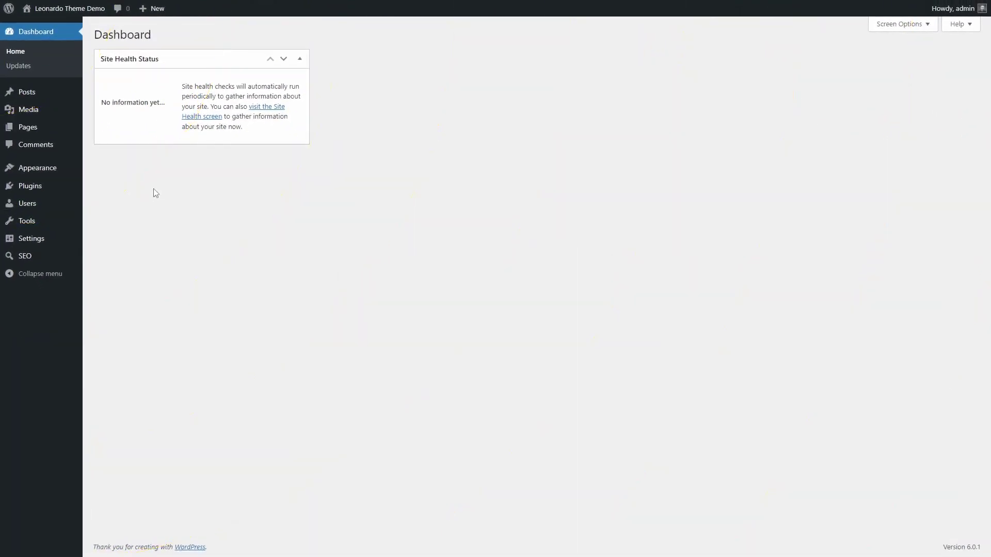
# Search new plugins for 'strong' and install the Strong Testimonials plugin.
pyautogui.click(99, 212)
pyautogui.click(849, 61)
pyautogui.write('strong testimonials')
pyautogui.press('Return')
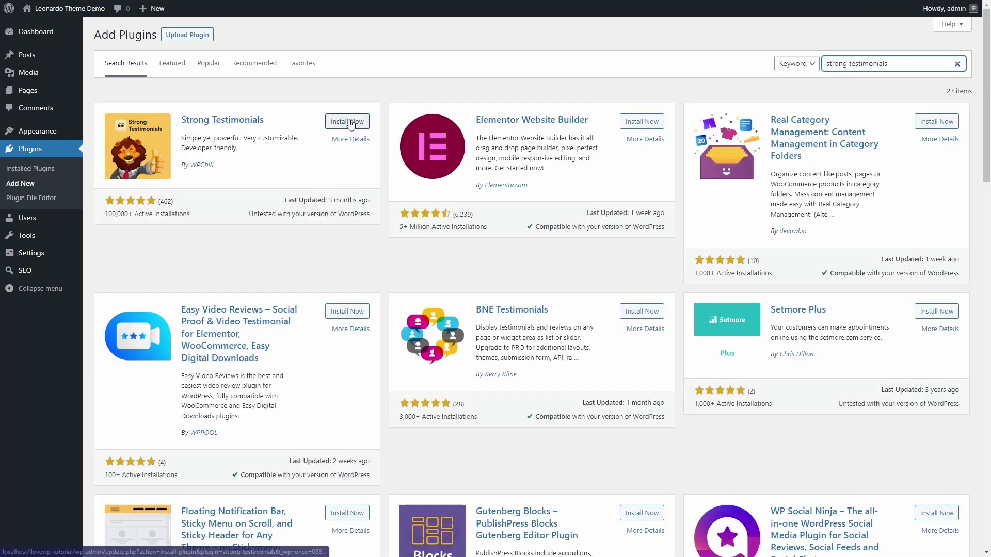
pyautogui.click(348, 123)
# Activate Strong Testimonials and scroll through its welcome page and feature list.
pyautogui.click(351, 122)
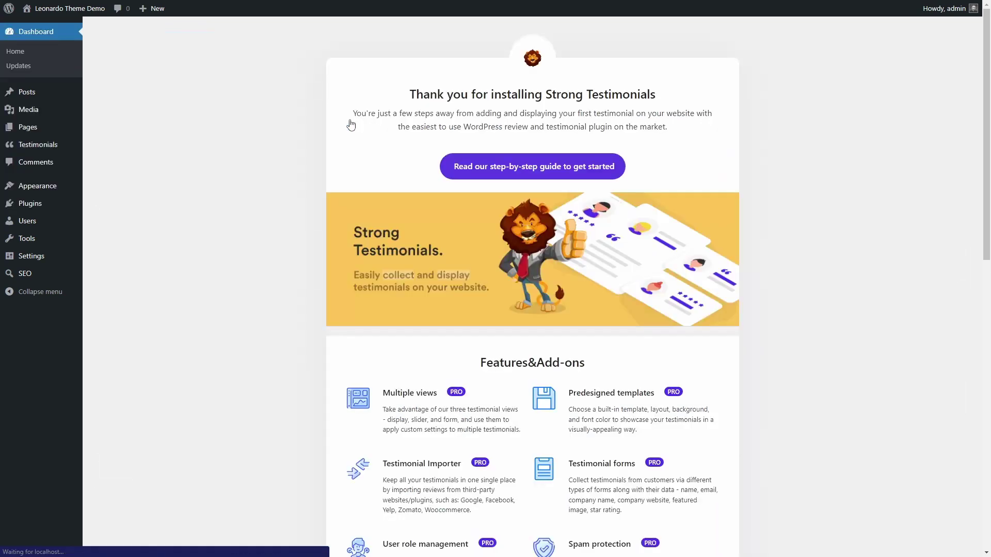
pyautogui.scroll(-8, 369, 128)
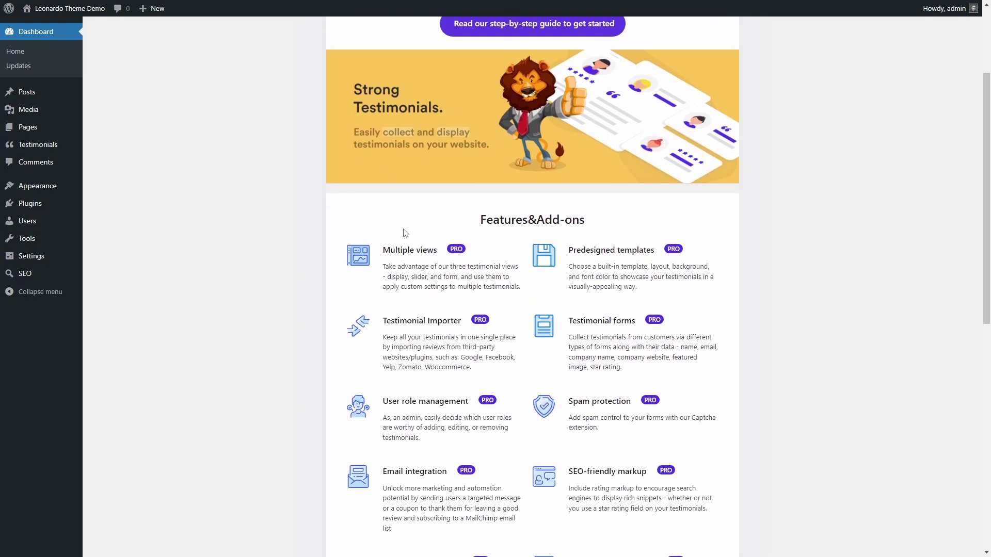
pyautogui.scroll(-5, 428, 291)
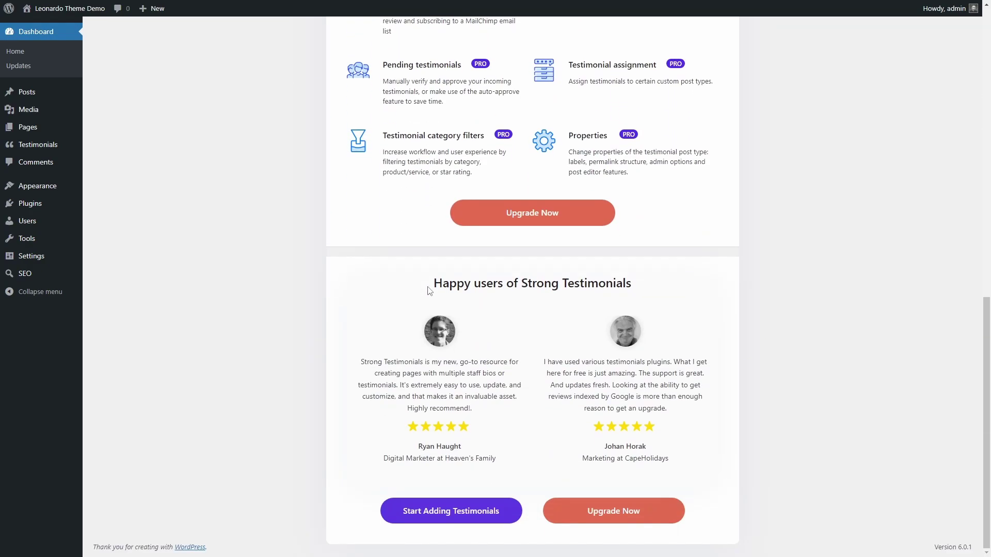
pyautogui.scroll(13, 428, 291)
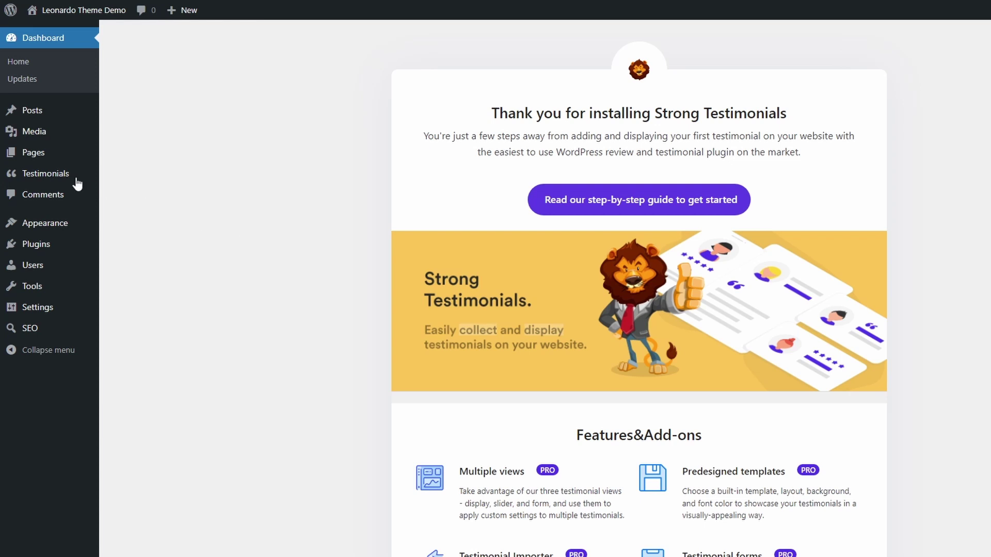
pyautogui.moveTo(47, 177)
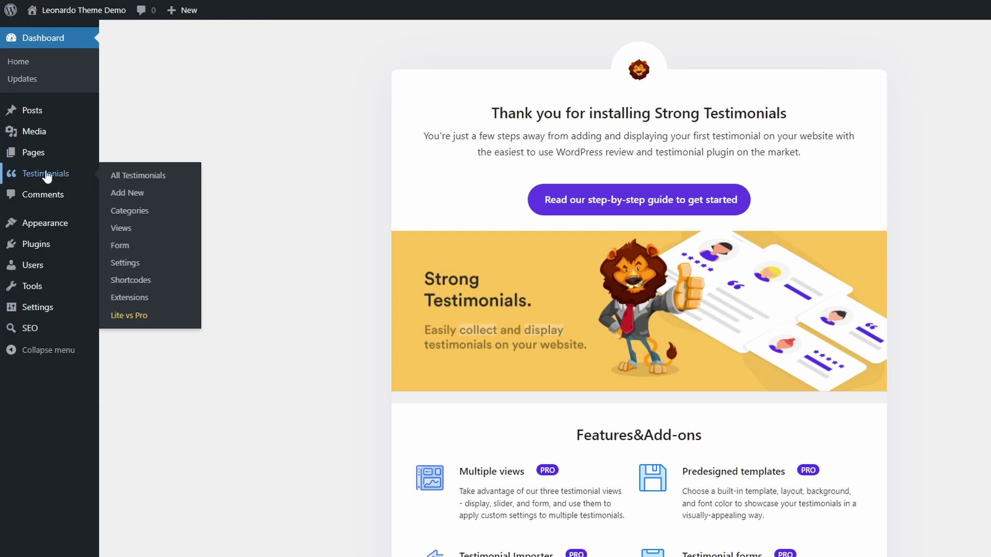
# Save the Strong Testimonials general settings with their current values.
pyautogui.click(126, 264)
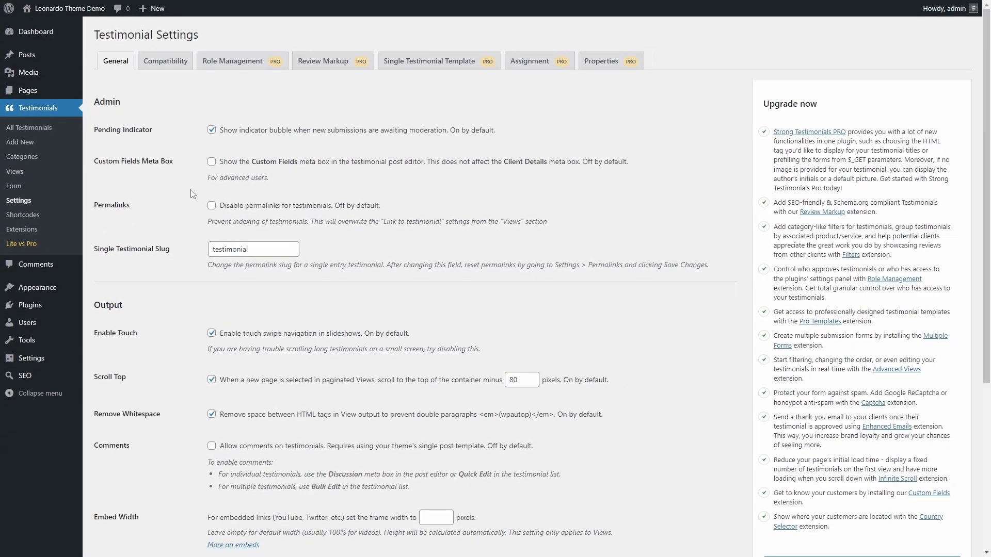
pyautogui.scroll(-5, 237, 179)
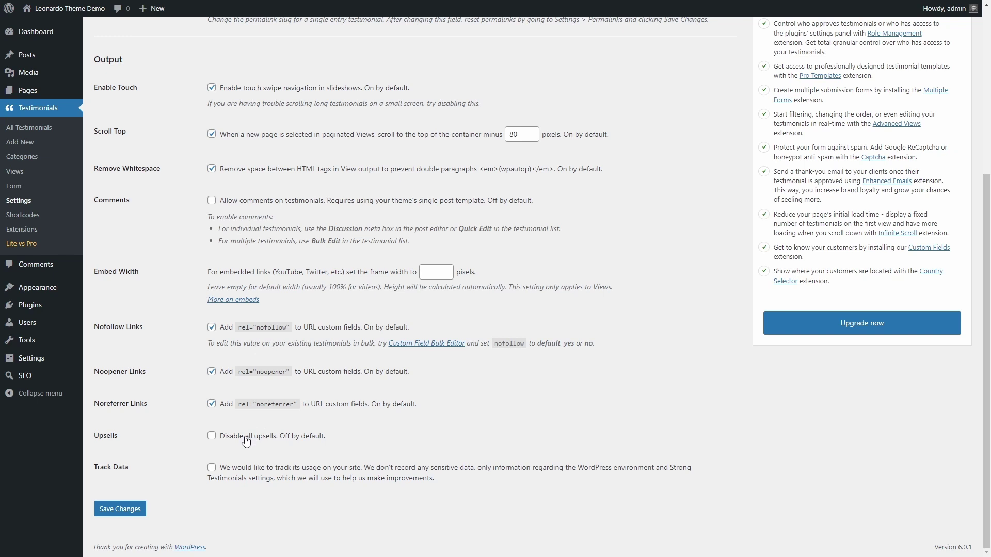
pyautogui.click(122, 509)
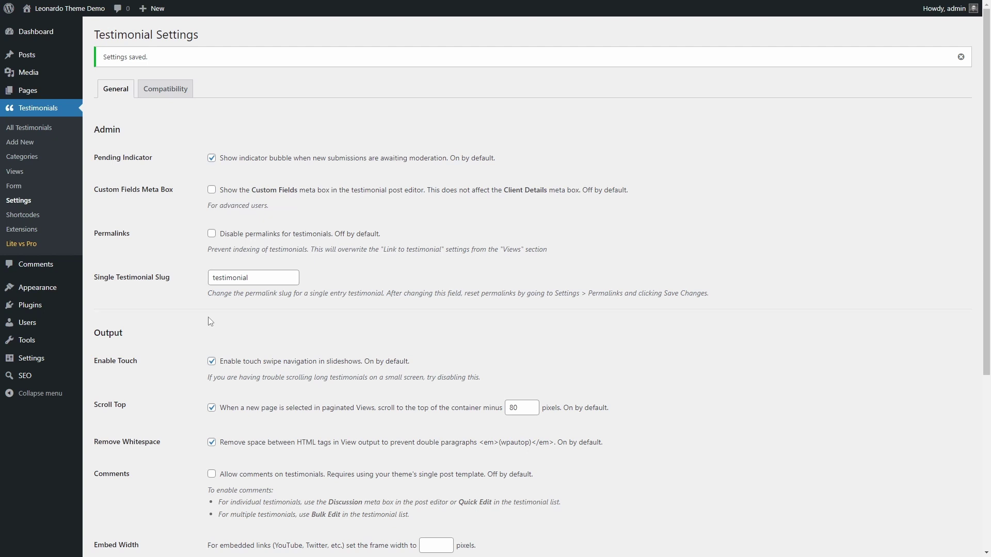
# Review the plugin's Compatibility settings tab.
pyautogui.scroll(-4, 208, 321)
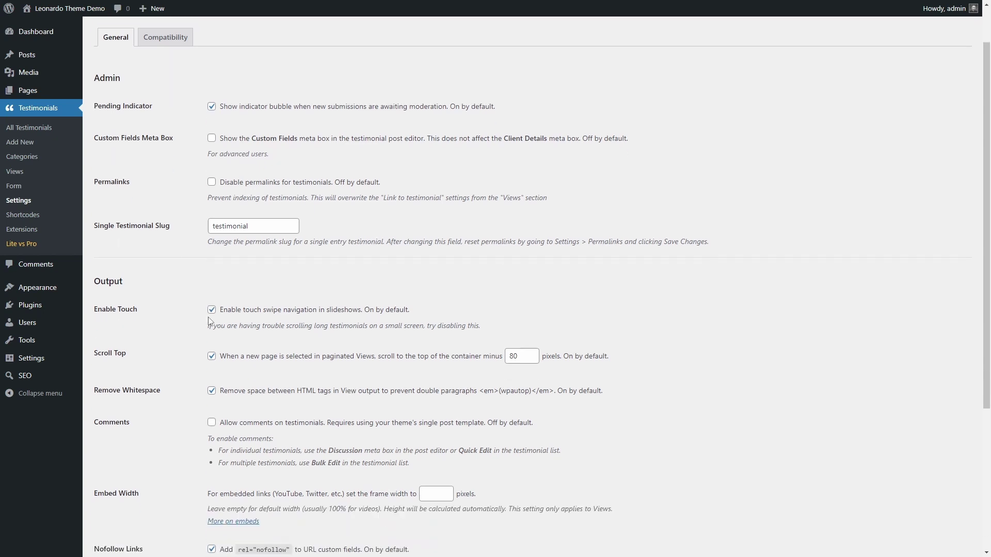
pyautogui.scroll(4, 206, 315)
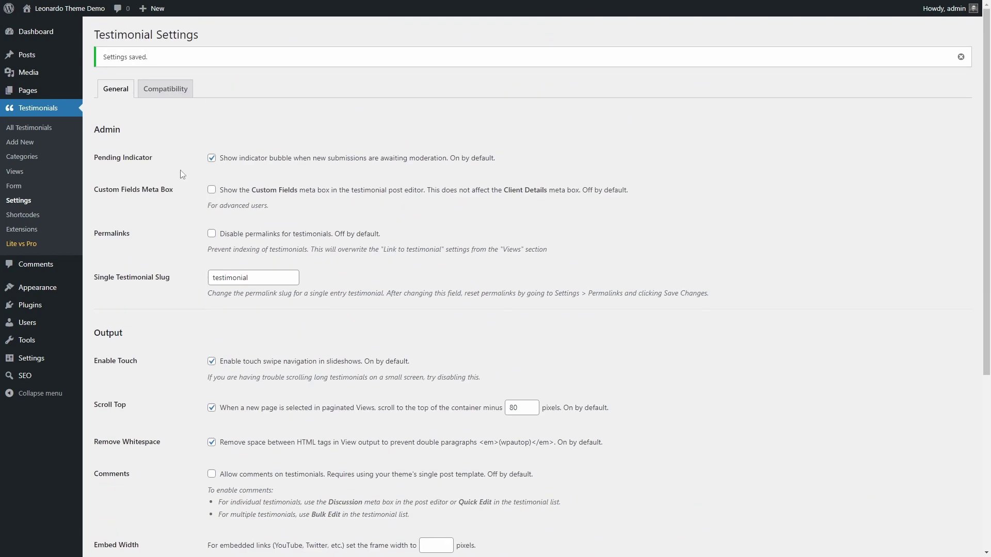
pyautogui.click(162, 91)
pyautogui.scroll(-2, 212, 134)
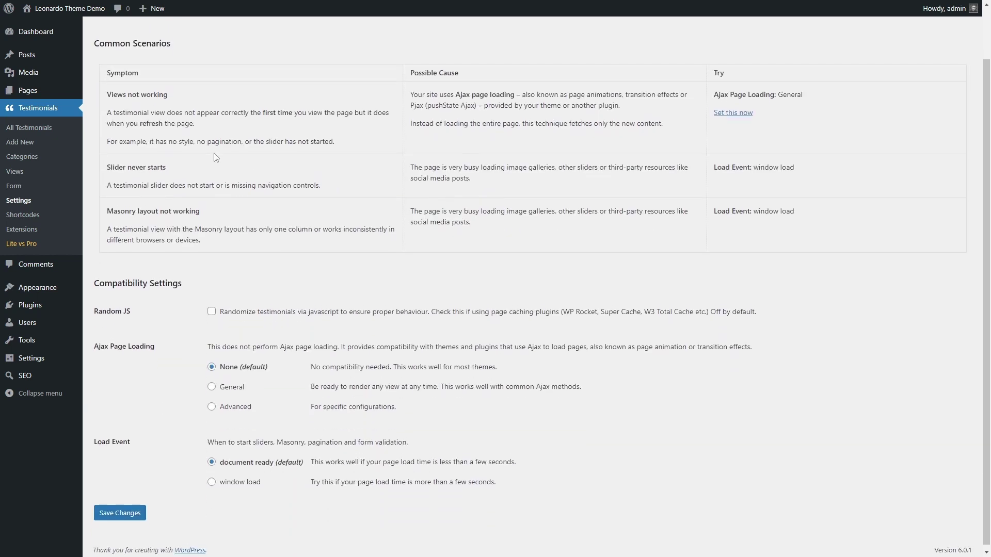
pyautogui.scroll(1, 226, 268)
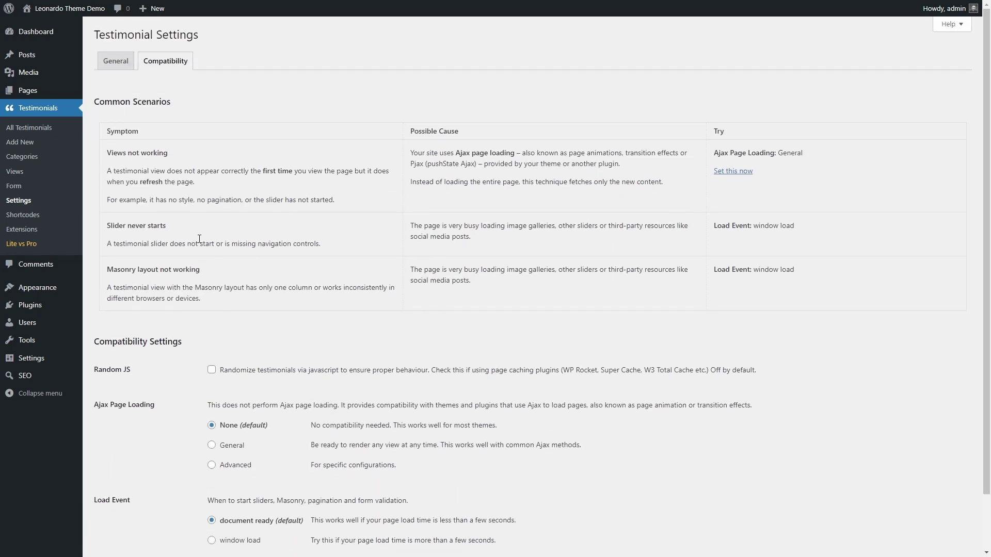
# In the Testimonials Form editor, expand and collapse the Full Name field's options.
pyautogui.click(22, 191)
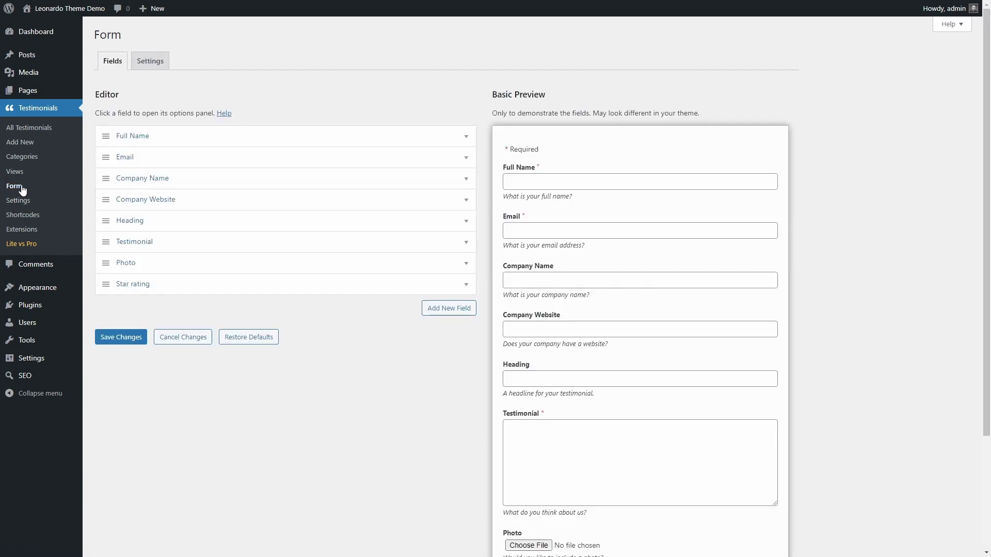
pyautogui.click(466, 135)
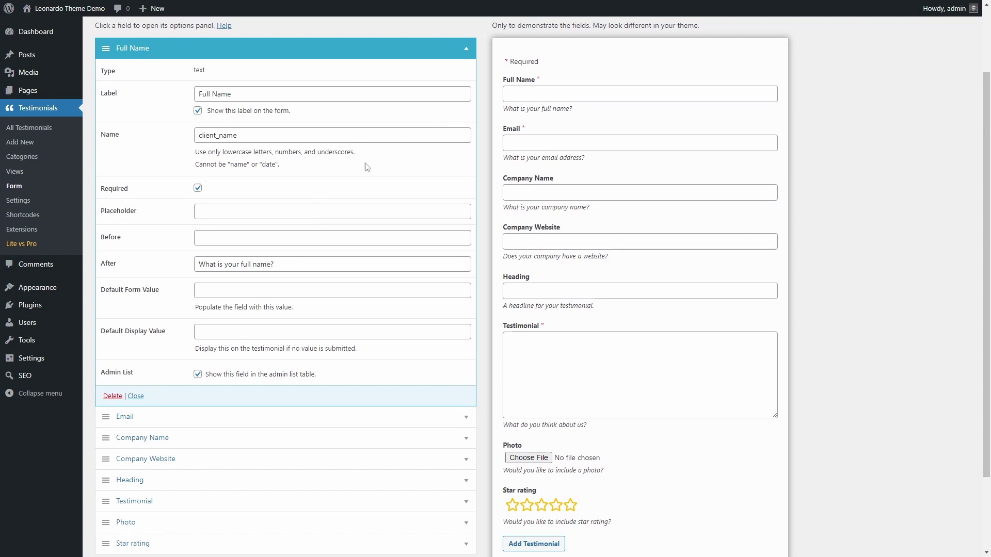
pyautogui.click(461, 54)
pyautogui.scroll(-3, 561, 285)
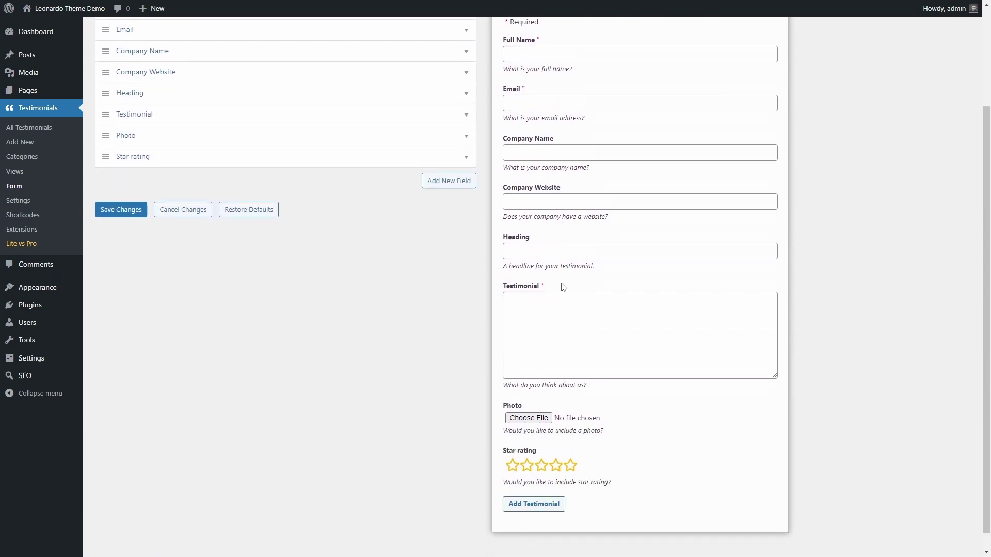
pyautogui.scroll(3, 564, 297)
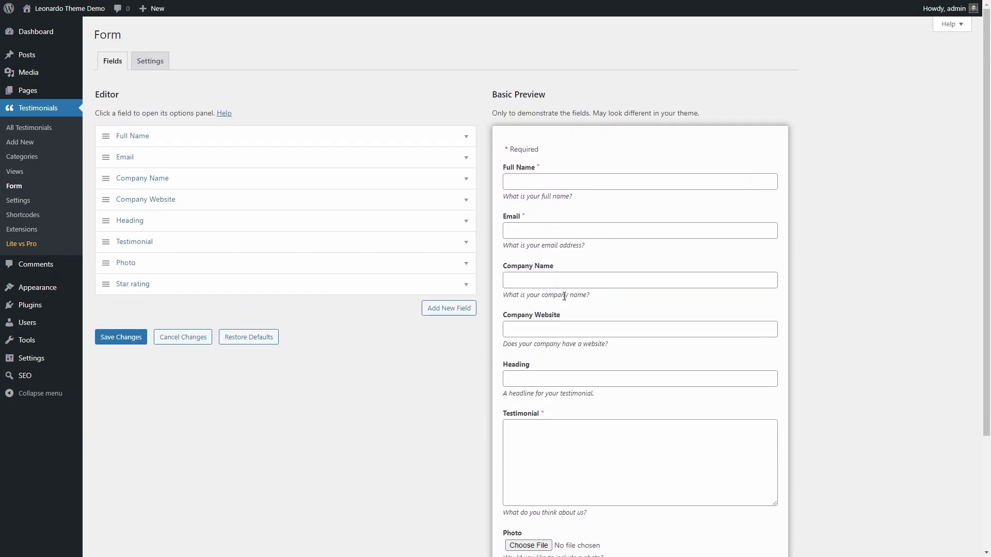
# On the Form Settings tab, keep 'display message' under Form Actions and save.
pyautogui.click(141, 61)
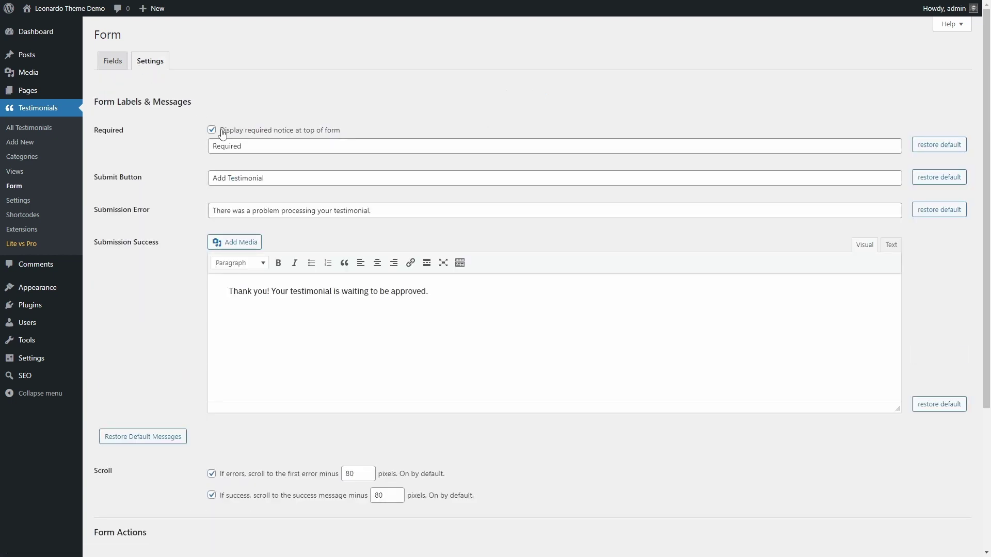
pyautogui.scroll(-4, 202, 279)
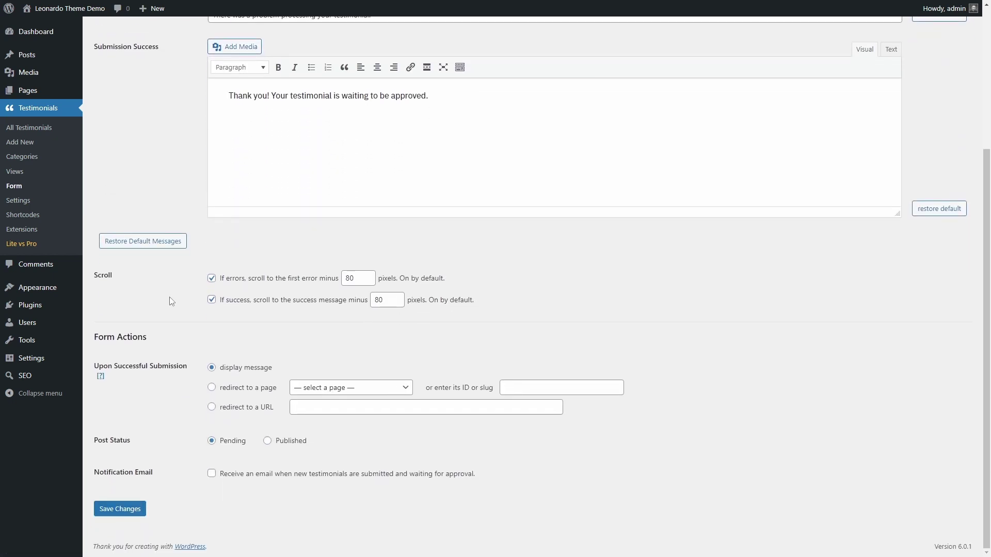
pyautogui.moveTo(98, 335); pyautogui.dragTo(160, 339)
pyautogui.click(160, 340)
pyautogui.click(334, 388)
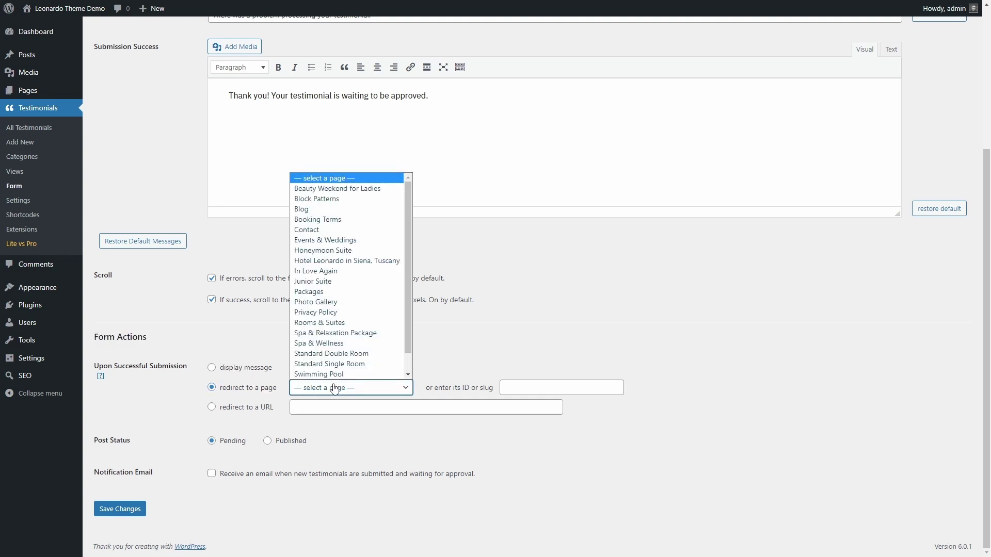
pyautogui.click(334, 388)
pyautogui.click(235, 372)
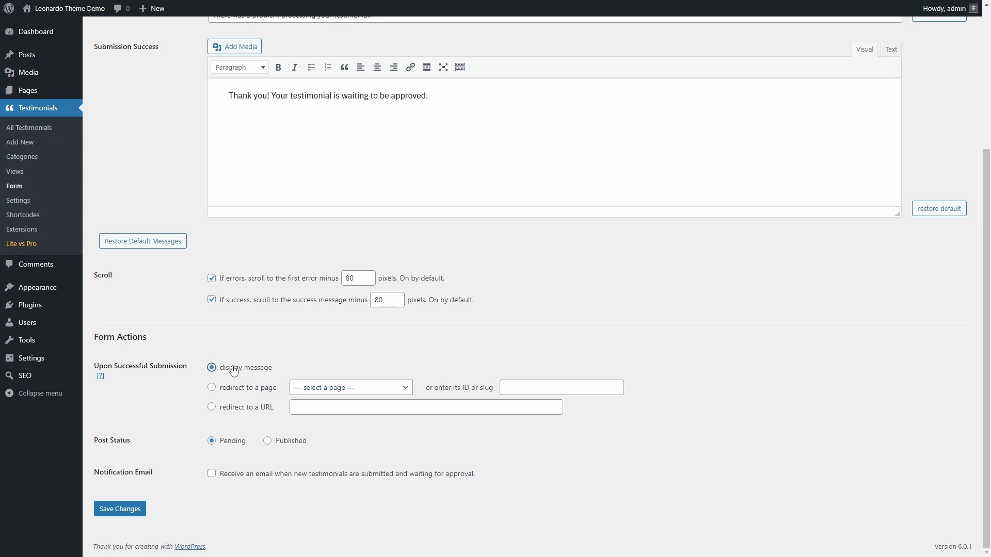
pyautogui.click(234, 461)
pyautogui.click(133, 509)
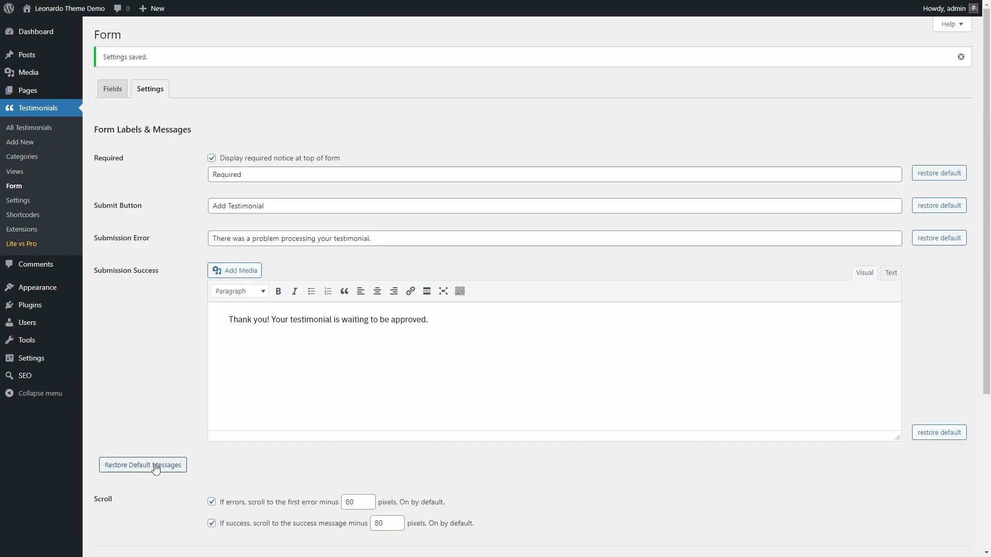
# Create a new Form-mode view named 'Testimonial Submission Form'.
pyautogui.click(15, 173)
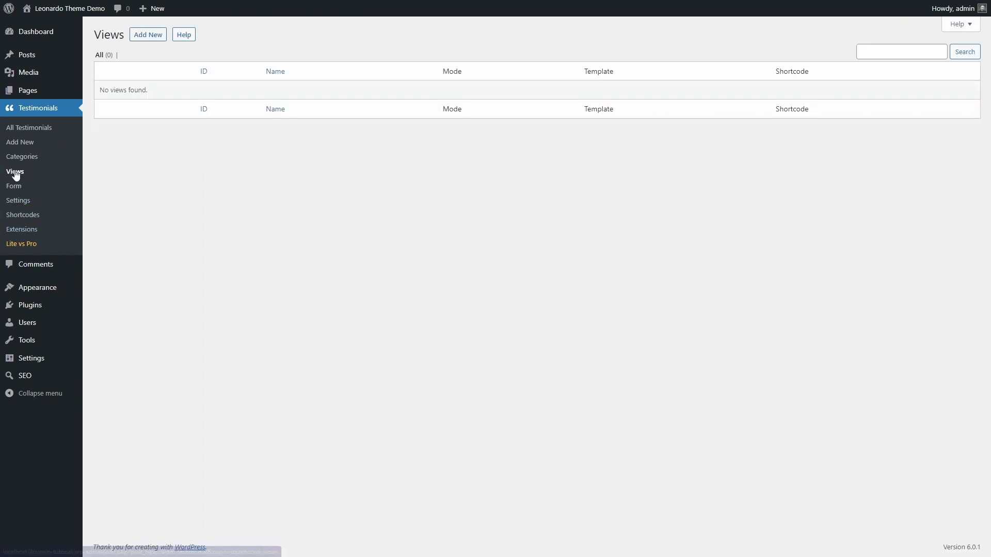
pyautogui.click(152, 35)
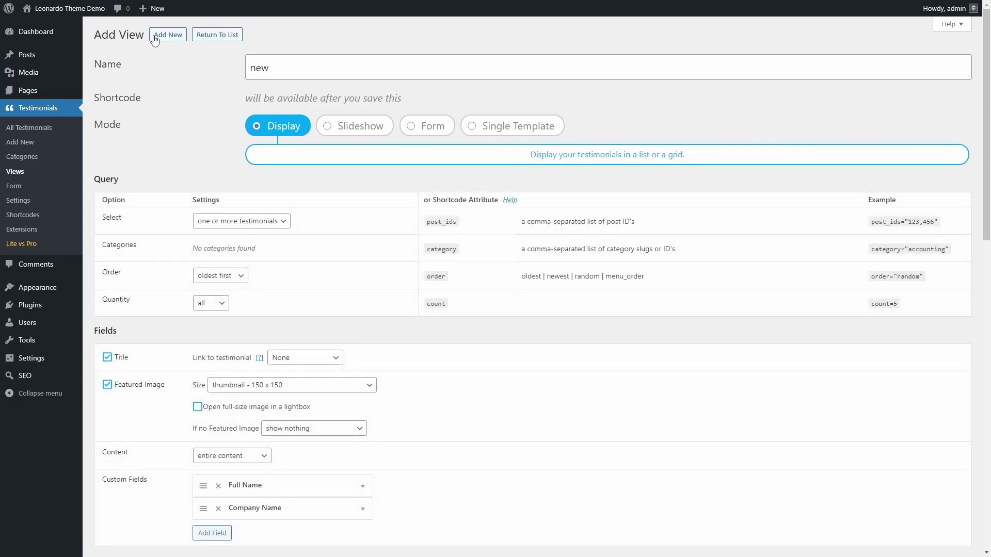
pyautogui.click(427, 126)
pyautogui.click(324, 71)
pyautogui.hotkey('ctrl', 'a')
pyautogui.write('Testimo')
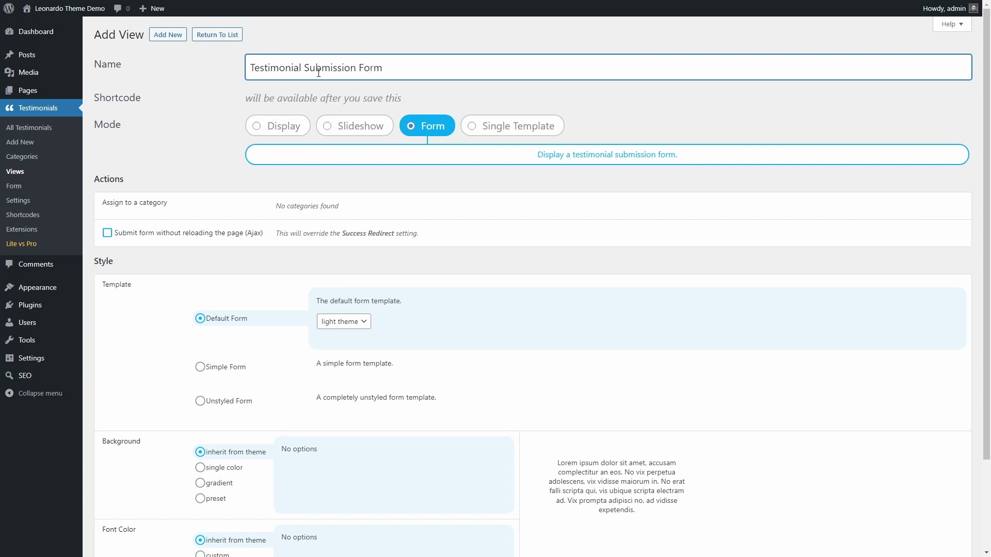
pyautogui.click(160, 227)
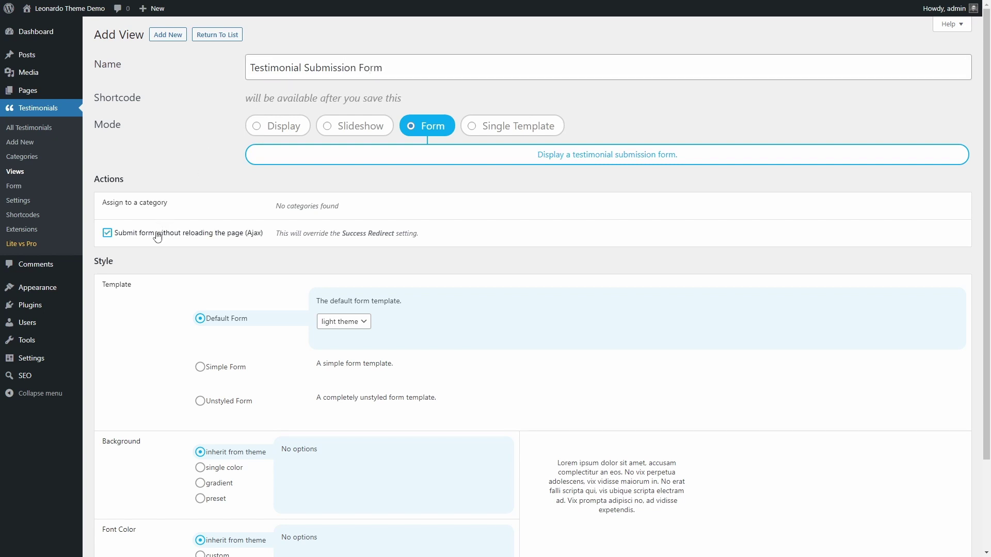
# Keep the light-themed Default Form, save the view, and copy its shortcode.
pyautogui.scroll(-2, 161, 264)
pyautogui.click(350, 213)
pyautogui.click(354, 227)
pyautogui.click(230, 212)
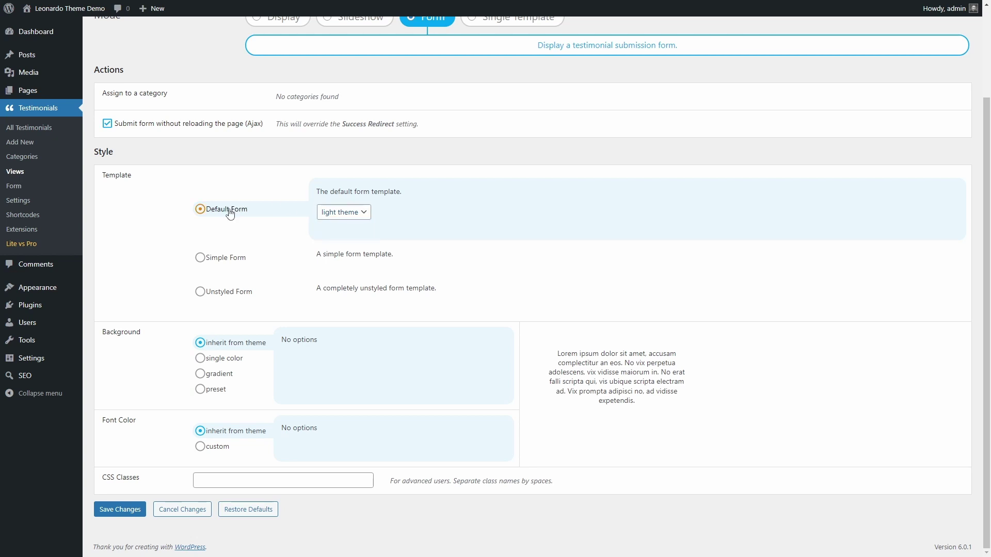
pyautogui.click(121, 513)
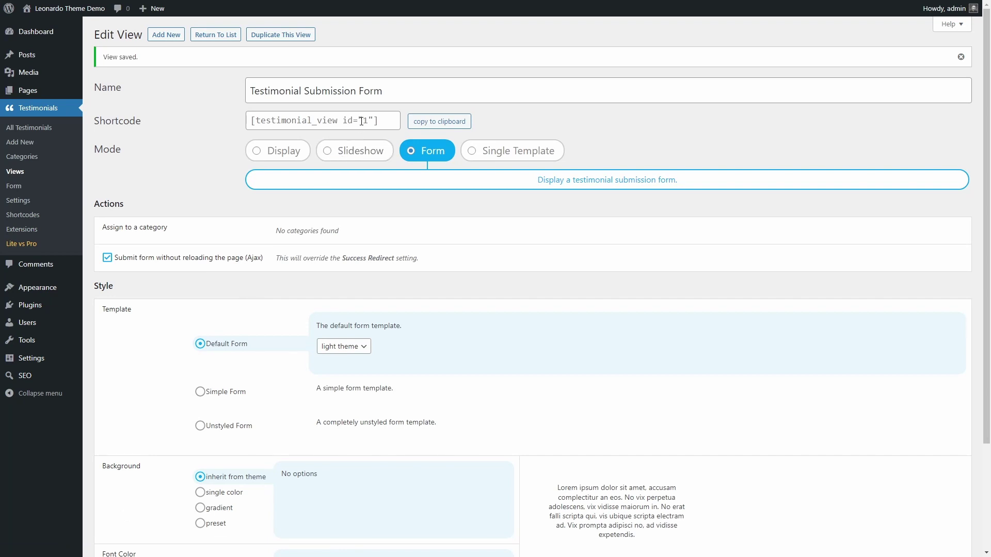
pyautogui.click(434, 122)
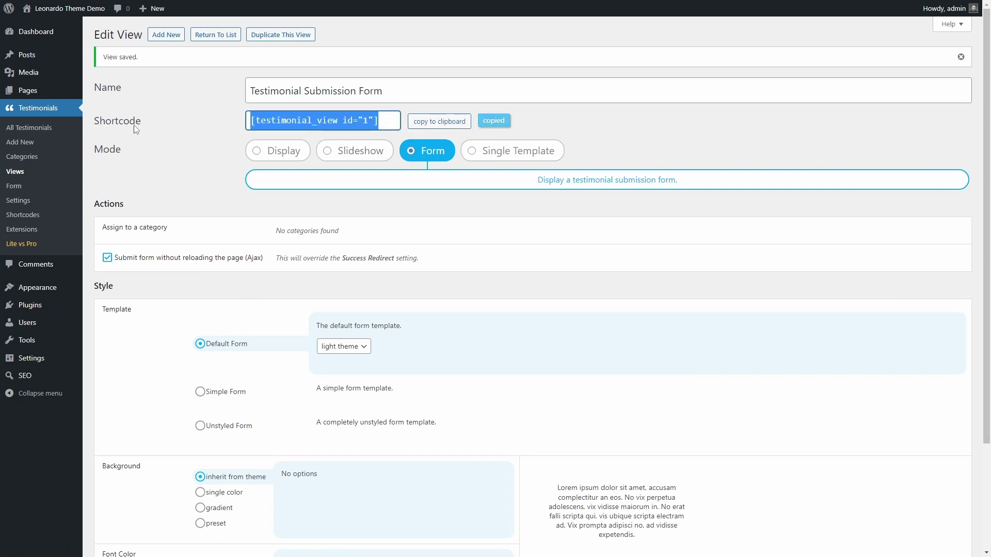
# Create a page titled 'Submit a Testimonial' with a Shortcode block holding the pasted shortcode.
pyautogui.moveTo(33, 97)
pyautogui.click(107, 106)
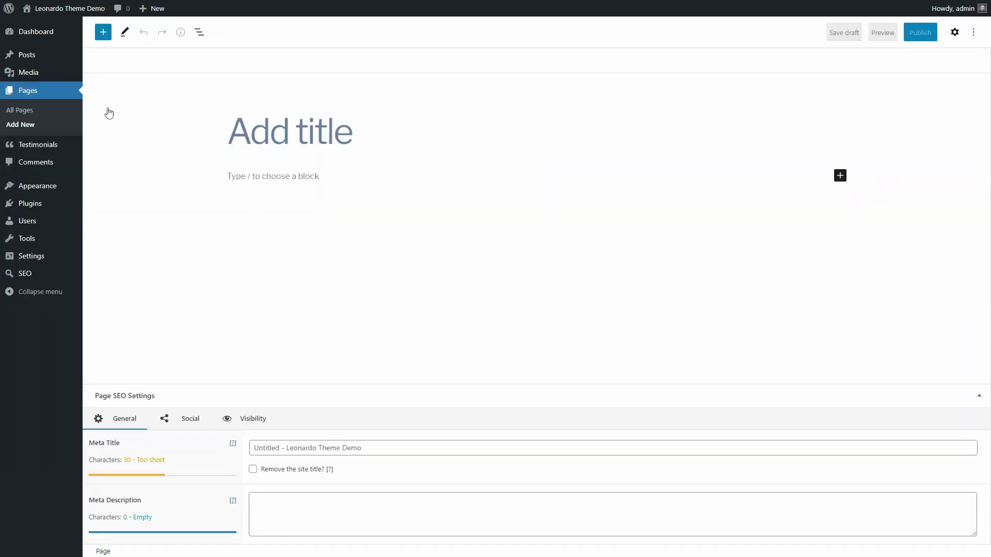
pyautogui.write('Submit a Testimonial')
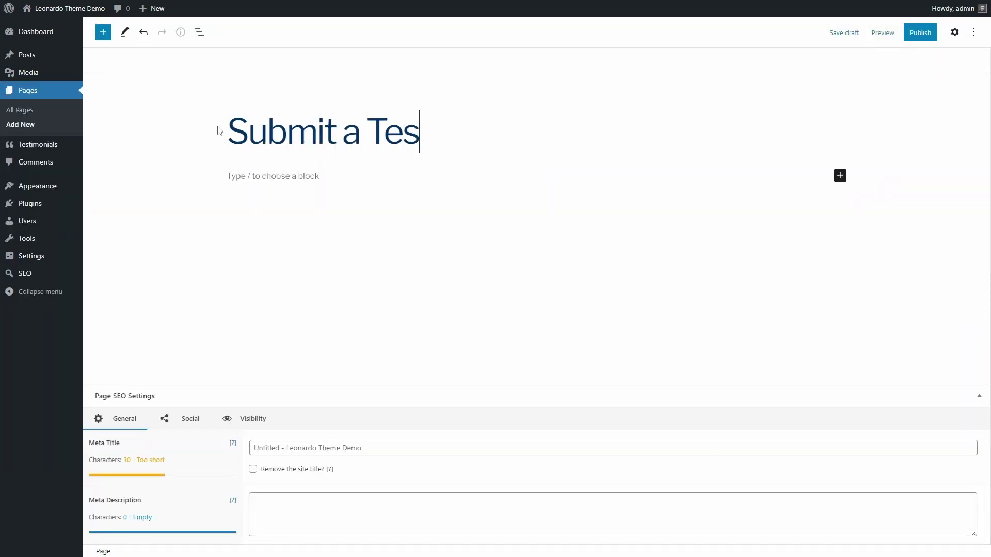
pyautogui.click(253, 176)
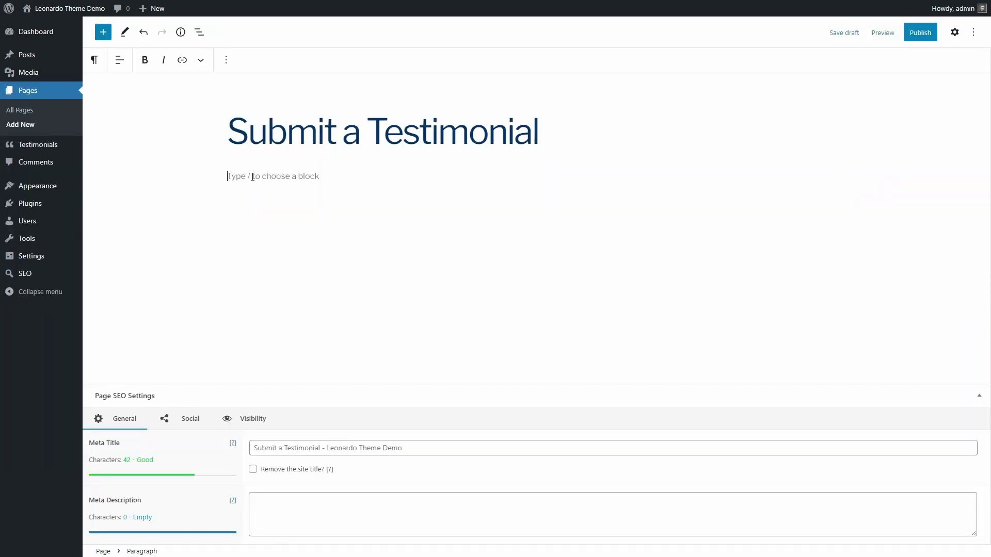
pyautogui.click(103, 33)
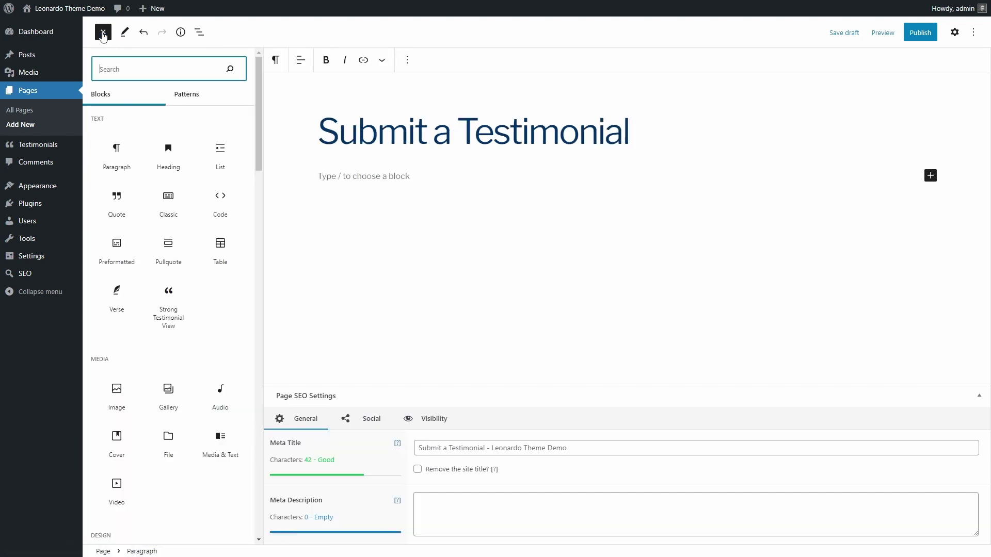
pyautogui.write('short')
pyautogui.click(119, 123)
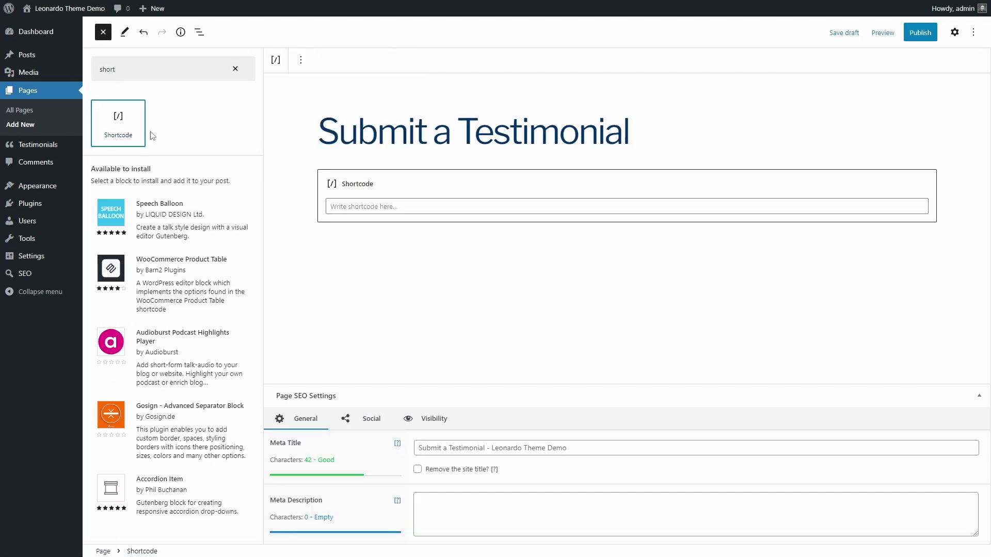
pyautogui.click(357, 209)
pyautogui.hotkey('ctrl', 'v')
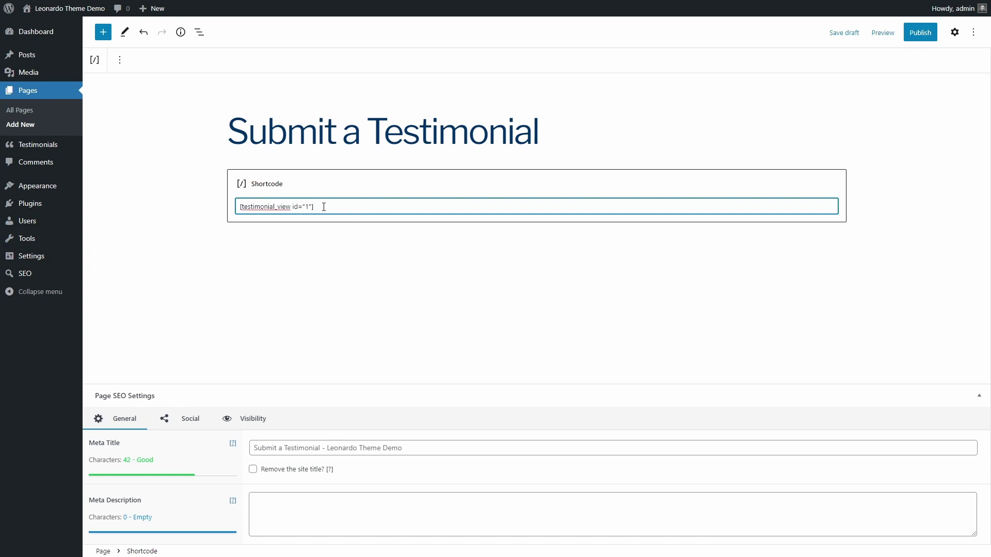
pyautogui.click(343, 250)
# Publish the page, view it on the site, then return to editing its Shortcode block.
pyautogui.click(920, 32)
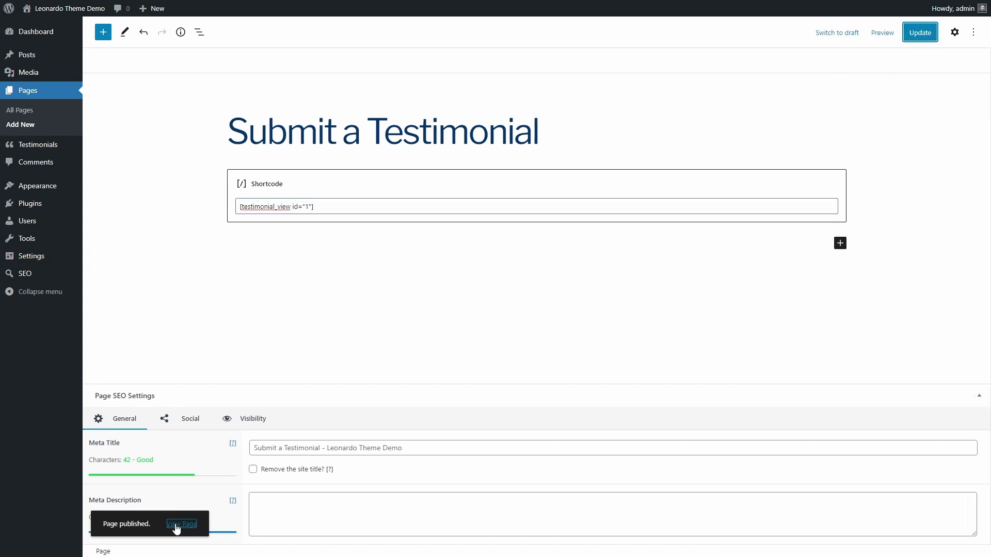
pyautogui.click(176, 524)
pyautogui.scroll(-6, 295, 235)
pyautogui.scroll(-5, 294, 233)
pyautogui.scroll(12, 294, 234)
pyautogui.click(250, 16)
pyautogui.click(256, 172)
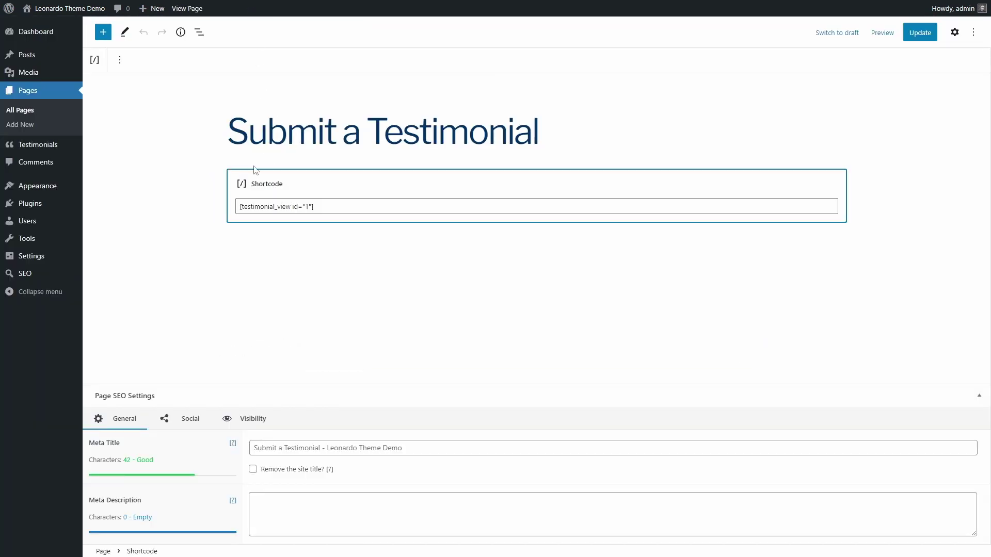
# Swap the Shortcode block for a Strong Testimonial View block showing 'Testimonial Submission Form', then update.
pyautogui.click(122, 62)
pyautogui.click(149, 261)
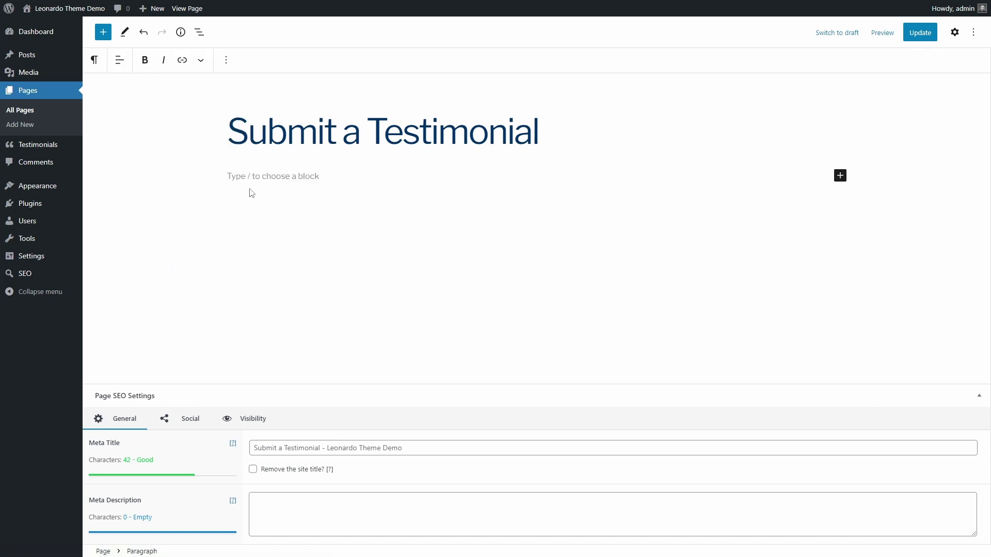
pyautogui.click(103, 32)
pyautogui.write('test')
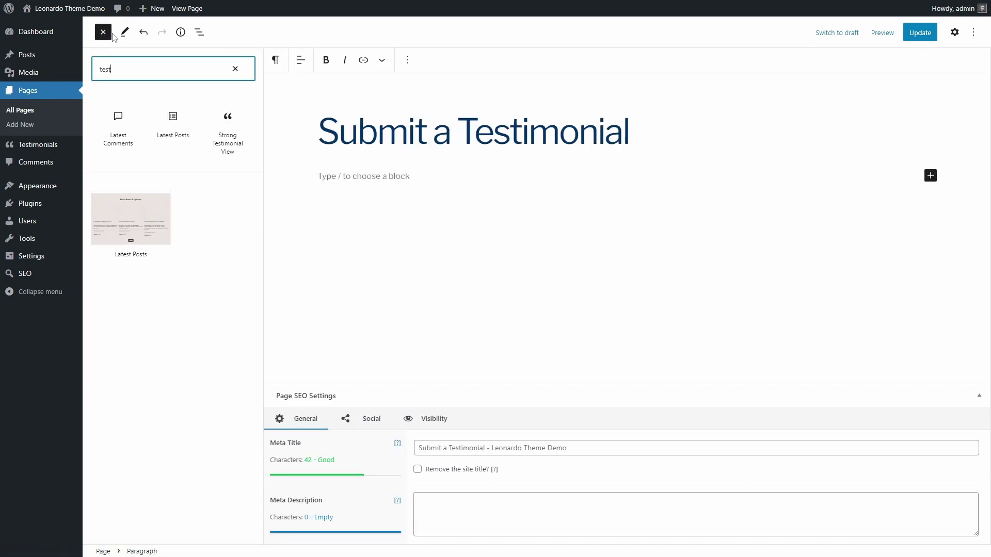
pyautogui.click(227, 126)
pyautogui.click(364, 216)
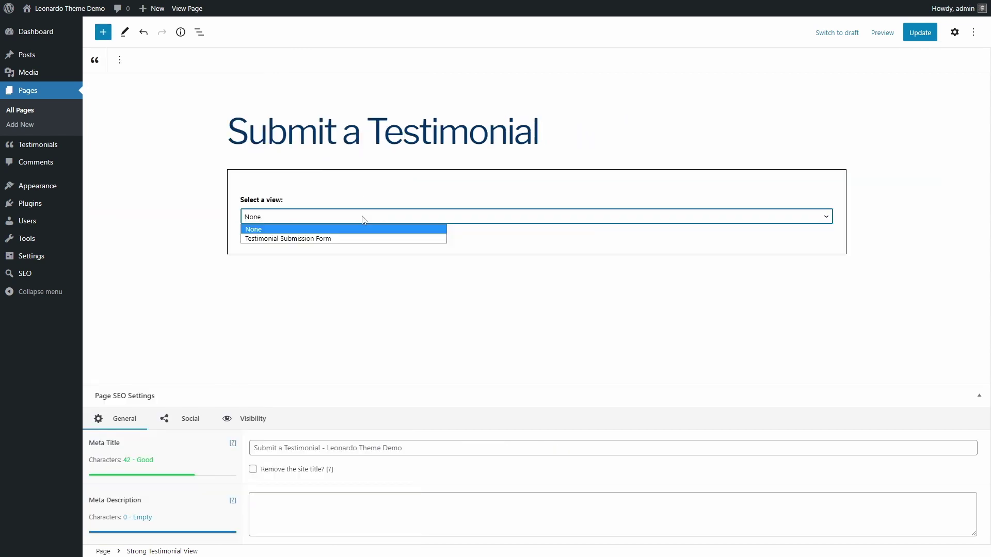
pyautogui.click(304, 239)
pyautogui.click(917, 32)
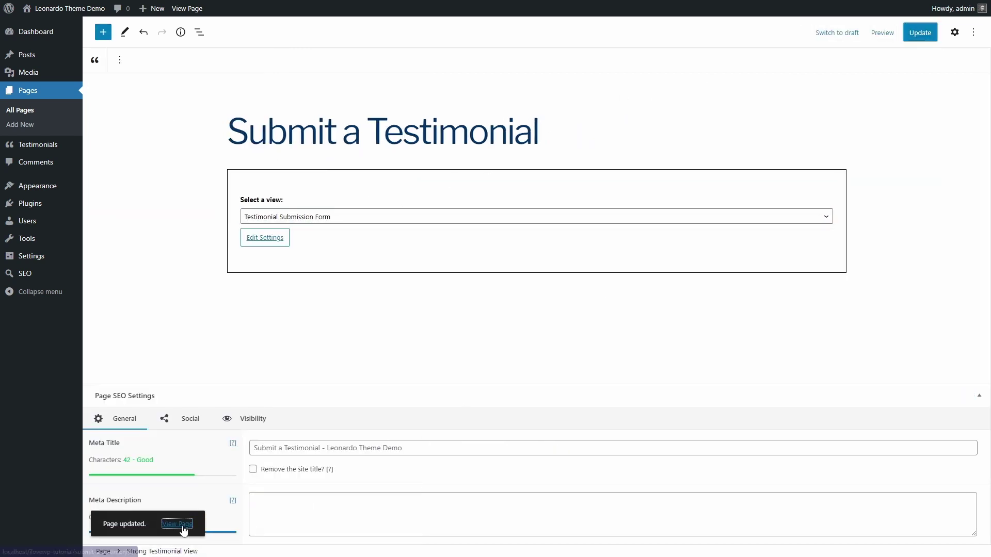
# On the live page, submit a five-star testimonial headed 'Is this plugin working?' with pasted text.
pyautogui.click(177, 524)
pyautogui.scroll(-10, 356, 258)
pyautogui.scroll(3, 369, 225)
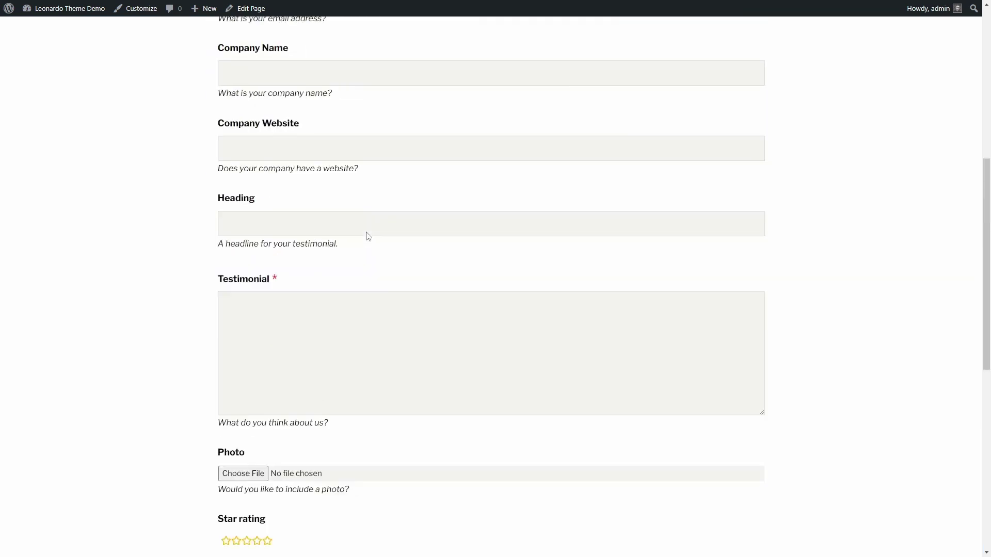
pyautogui.scroll(8, 368, 236)
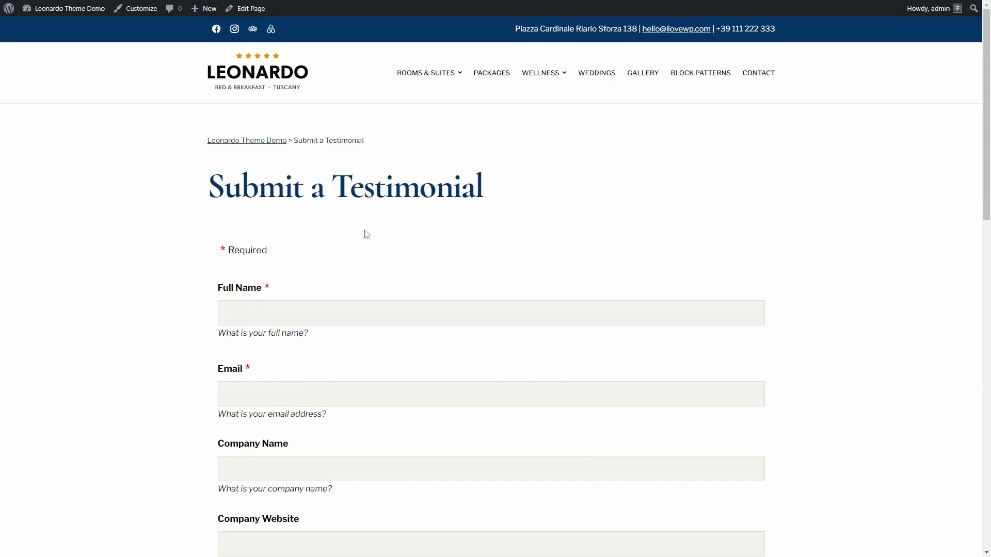
pyautogui.scroll(-3, 366, 235)
pyautogui.click(294, 159)
pyautogui.write('Is this plugin work')
pyautogui.scroll(-5, 294, 155)
pyautogui.click(294, 303)
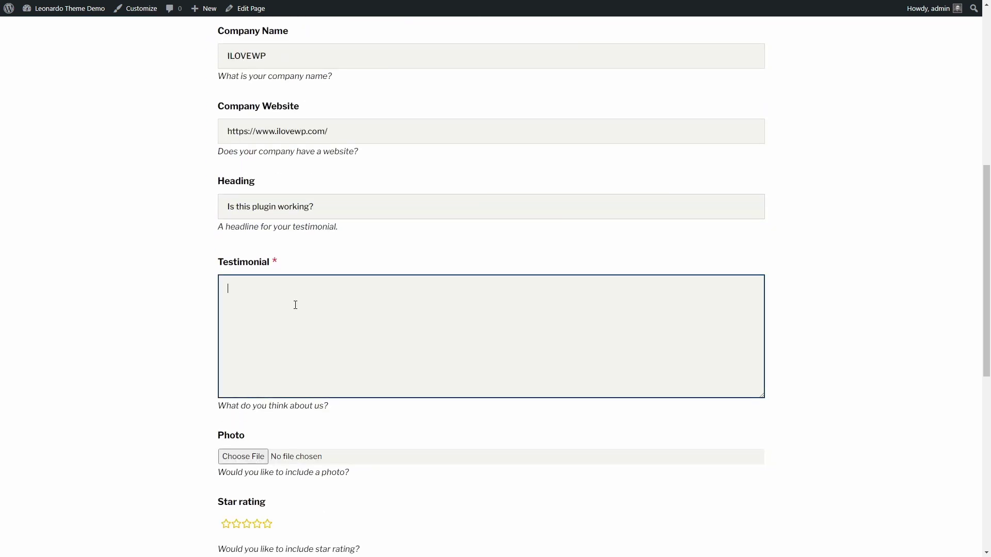
pyautogui.hotkey('ctrl', 'v')
pyautogui.scroll(-1, 352, 264)
pyautogui.scroll(-3, 257, 340)
pyautogui.click(267, 317)
pyautogui.click(255, 375)
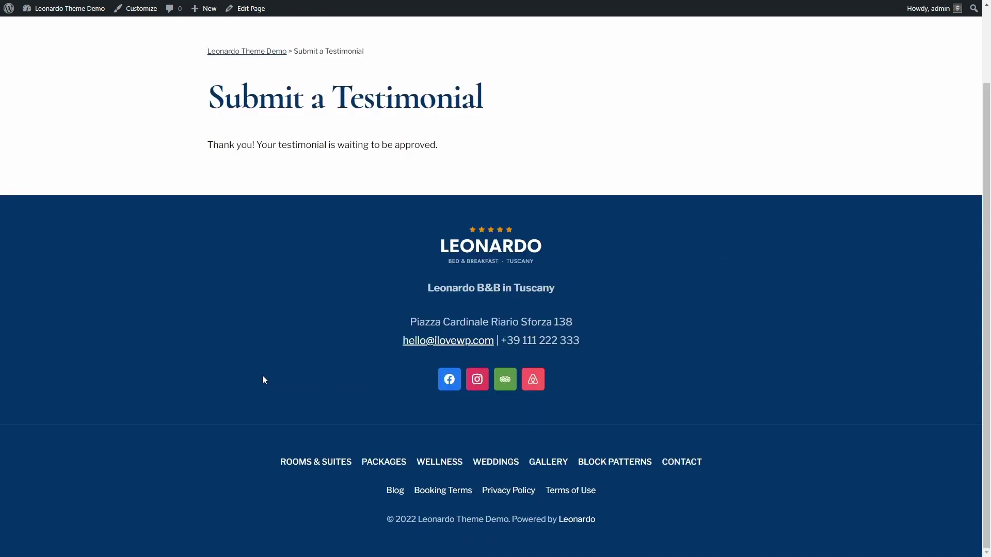
# Submit a second five-star testimonial headed 'I love this city' with pasted text.
pyautogui.scroll(2, 310, 258)
pyautogui.scroll(-3, 326, 165)
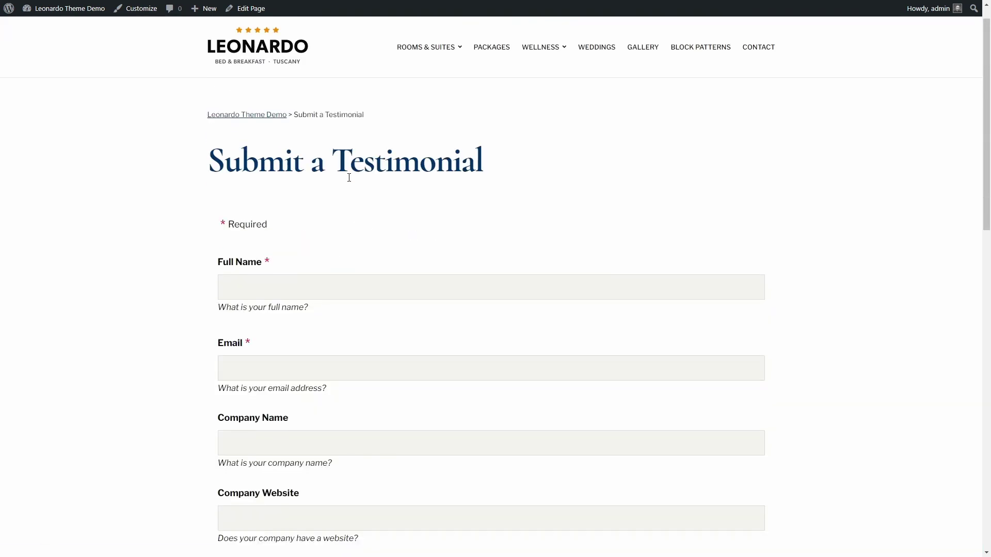
pyautogui.scroll(-6, 321, 160)
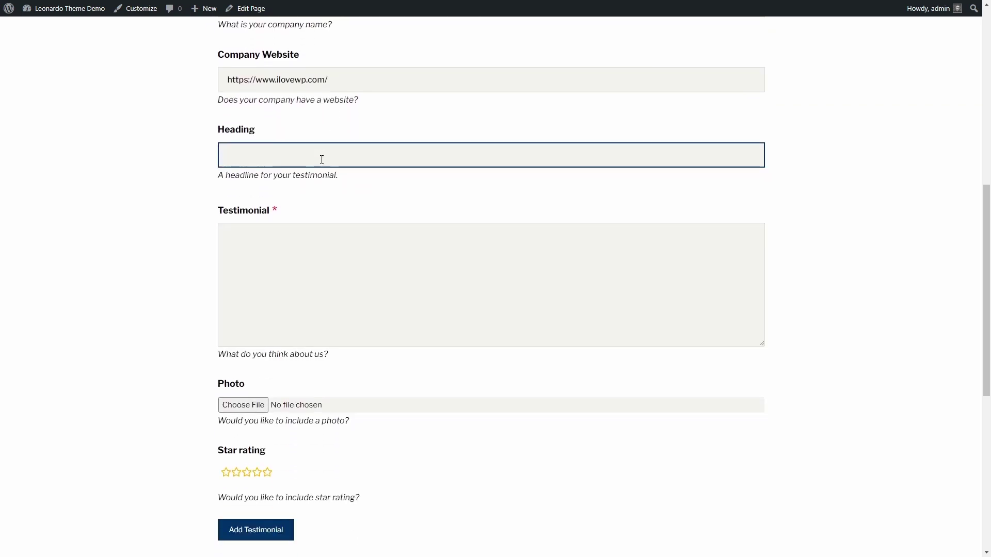
pyautogui.write('I love this city')
pyautogui.click(281, 259)
pyautogui.hotkey('ctrl', 'v')
pyautogui.scroll(-2, 266, 371)
pyautogui.click(267, 369)
pyautogui.click(258, 426)
pyautogui.scroll(2, 259, 413)
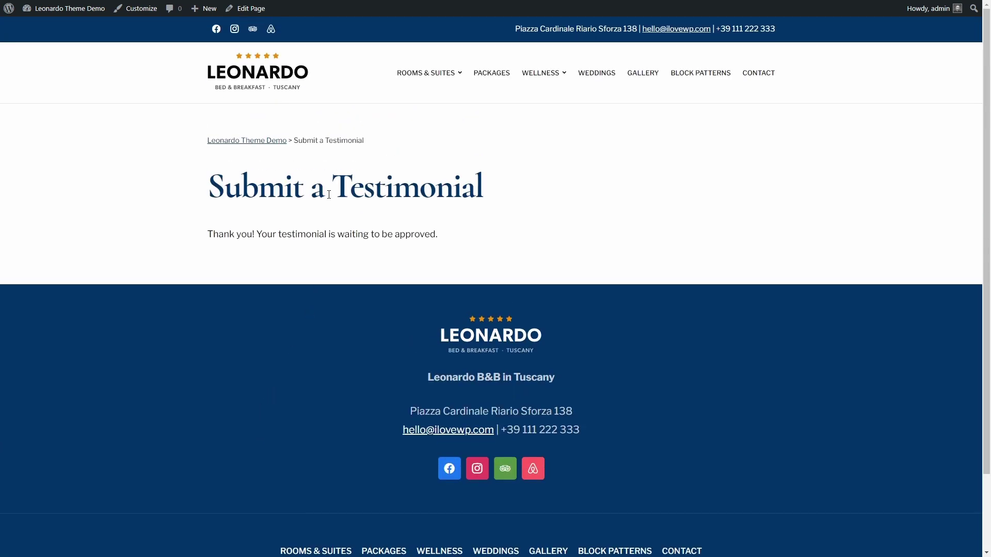
# In All Testimonials, set 'I love this city' to Published via Quick Edit.
pyautogui.click(64, 25)
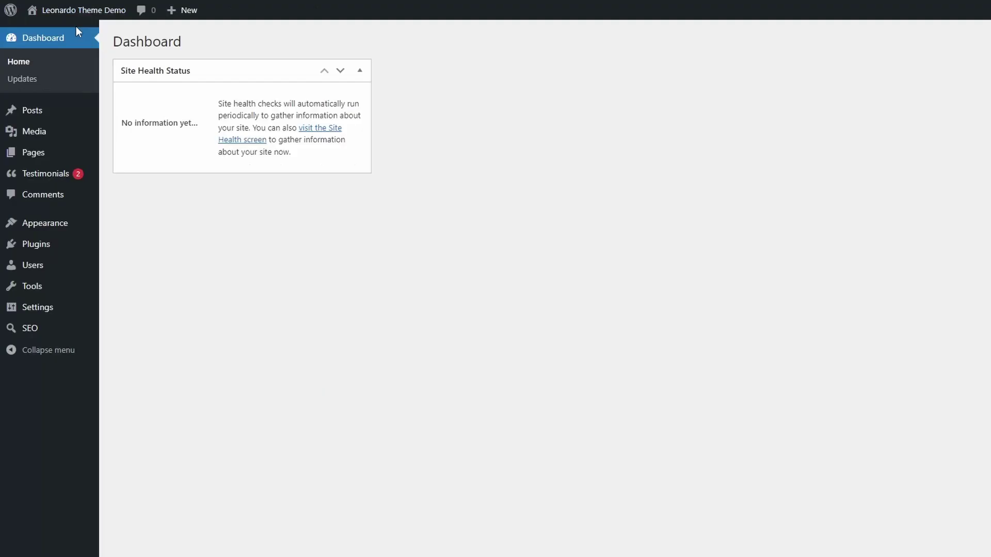
pyautogui.moveTo(44, 175)
pyautogui.click(145, 183)
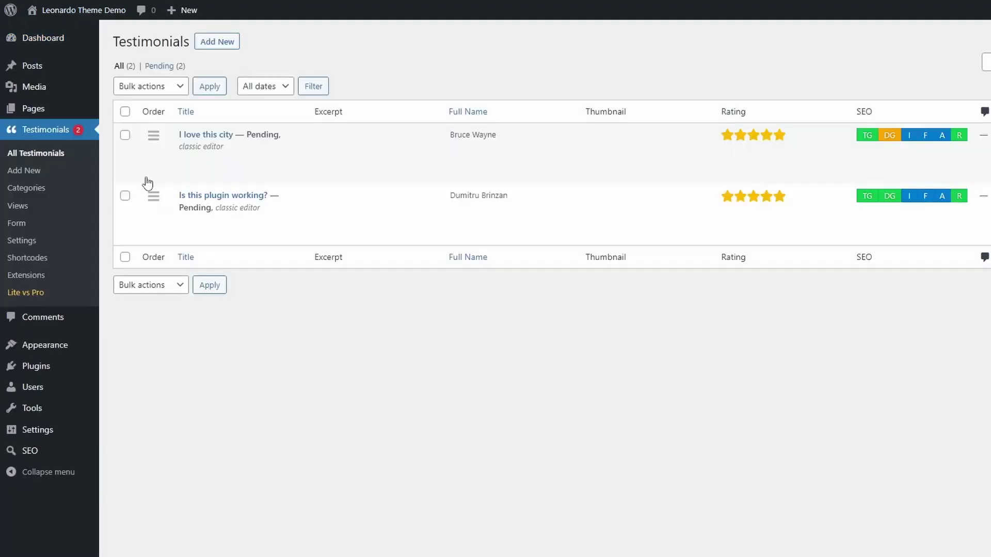
pyautogui.click(245, 162)
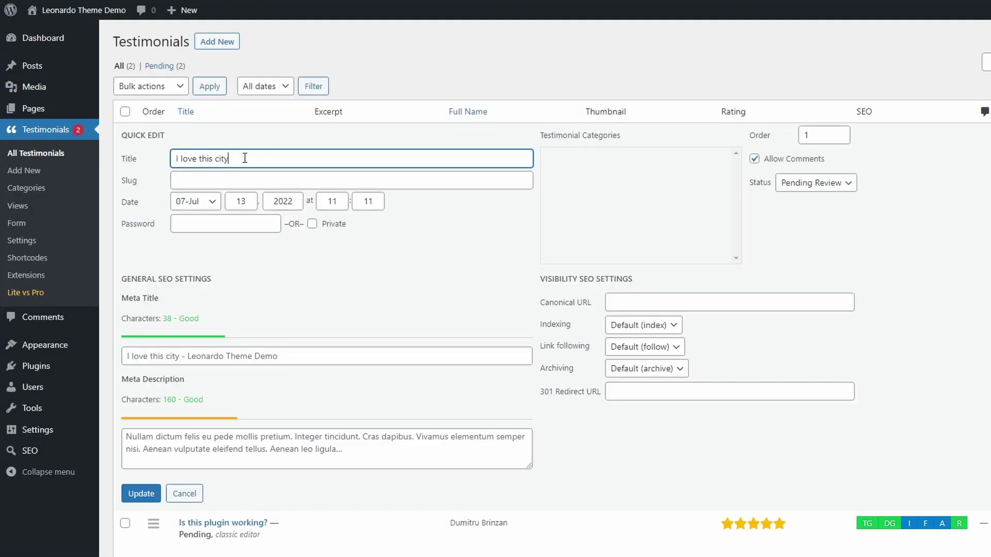
pyautogui.click(815, 183)
pyautogui.click(812, 198)
pyautogui.click(138, 493)
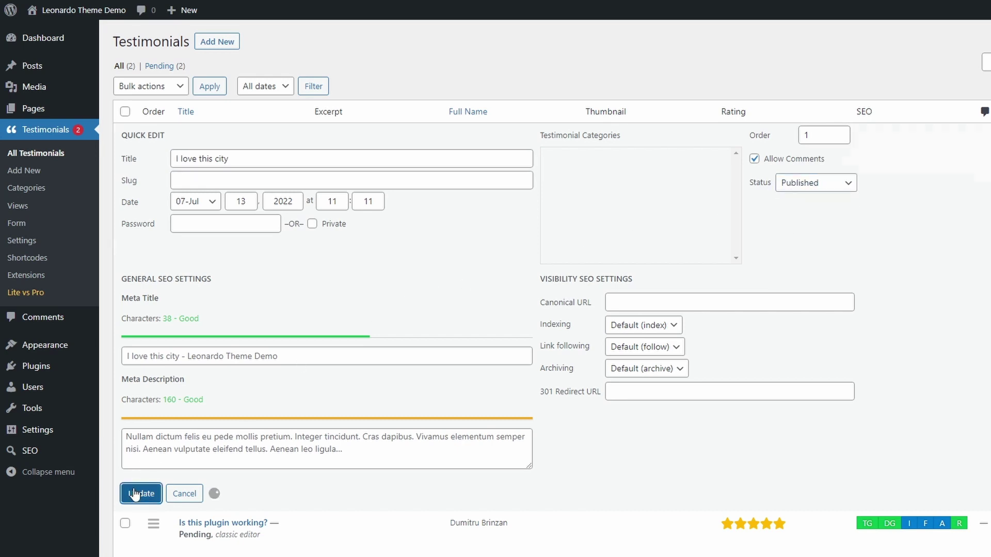
# Set 'Is this plugin working?' to Published via Quick Edit.
pyautogui.click(242, 211)
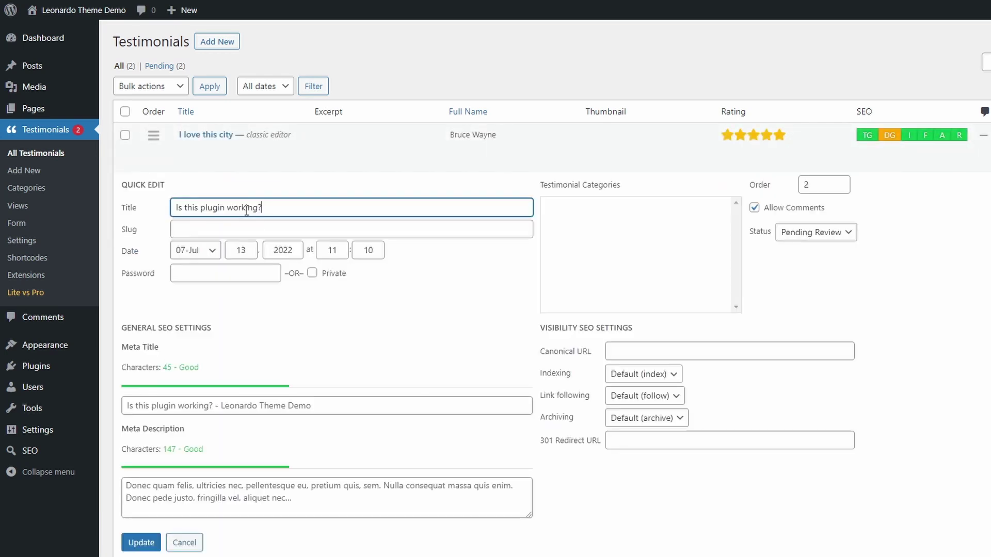
pyautogui.click(805, 232)
pyautogui.click(800, 248)
pyautogui.click(155, 541)
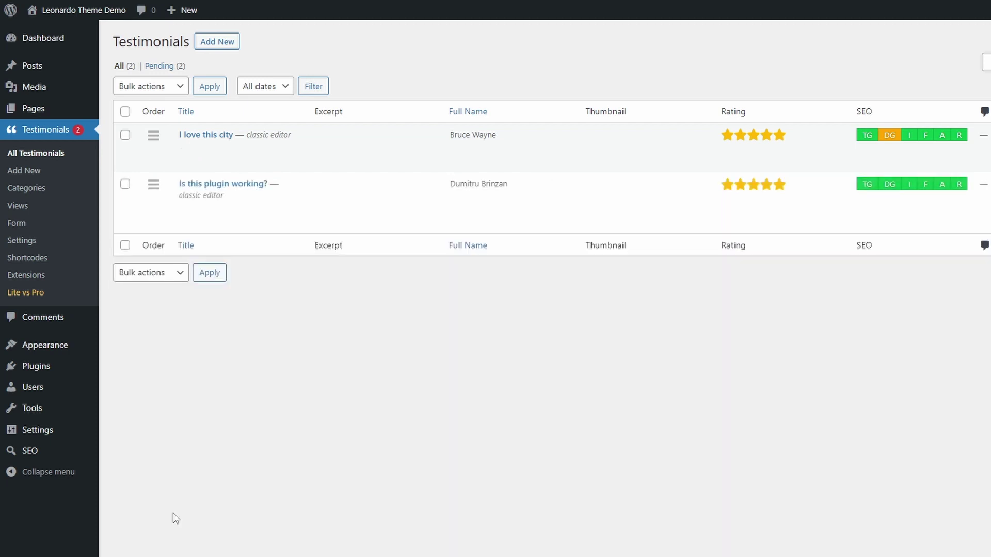
# Create a new testimonial view named 'Testimonials List'.
pyautogui.click(32, 209)
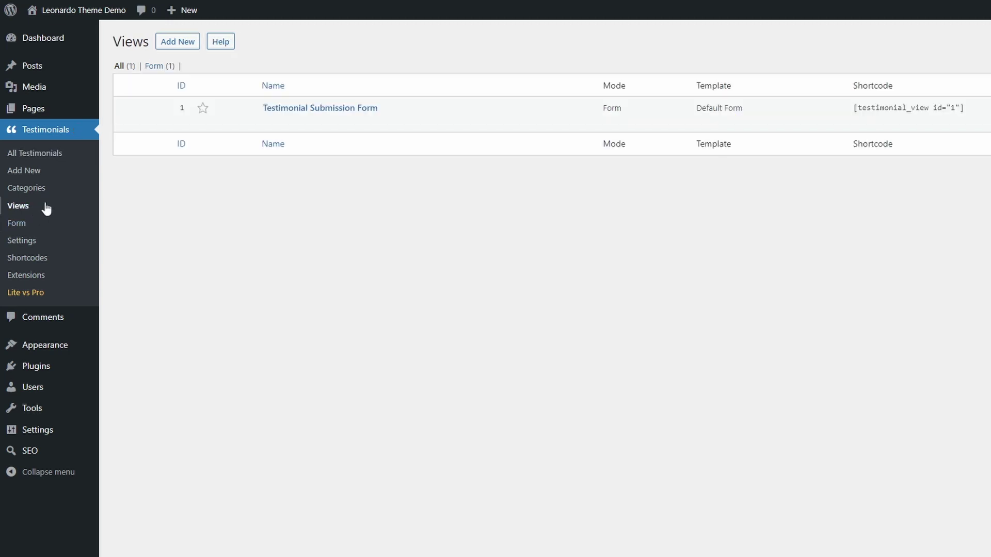
pyautogui.click(182, 47)
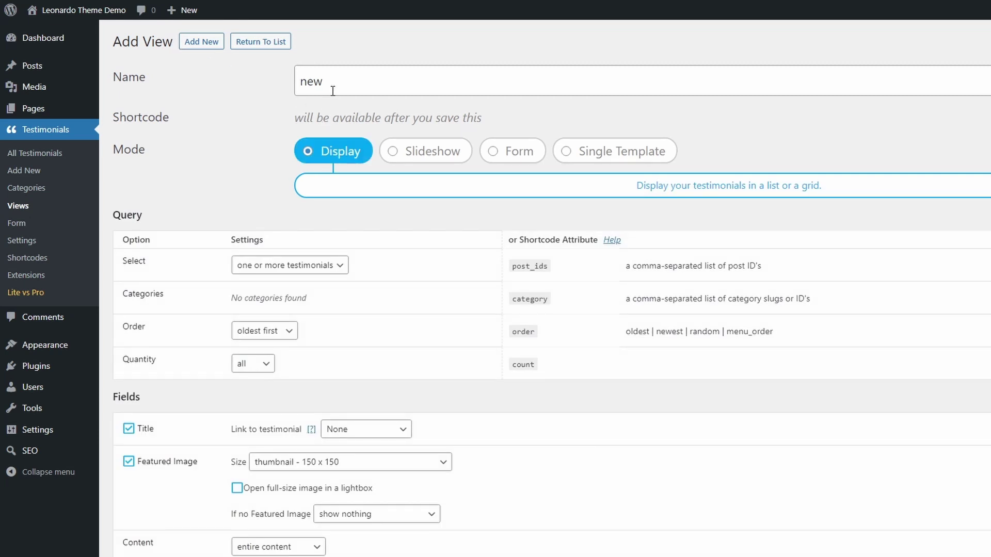
pyautogui.moveTo(333, 91); pyautogui.dragTo(275, 83)
pyautogui.write('Testimonials List')
pyautogui.click(270, 228)
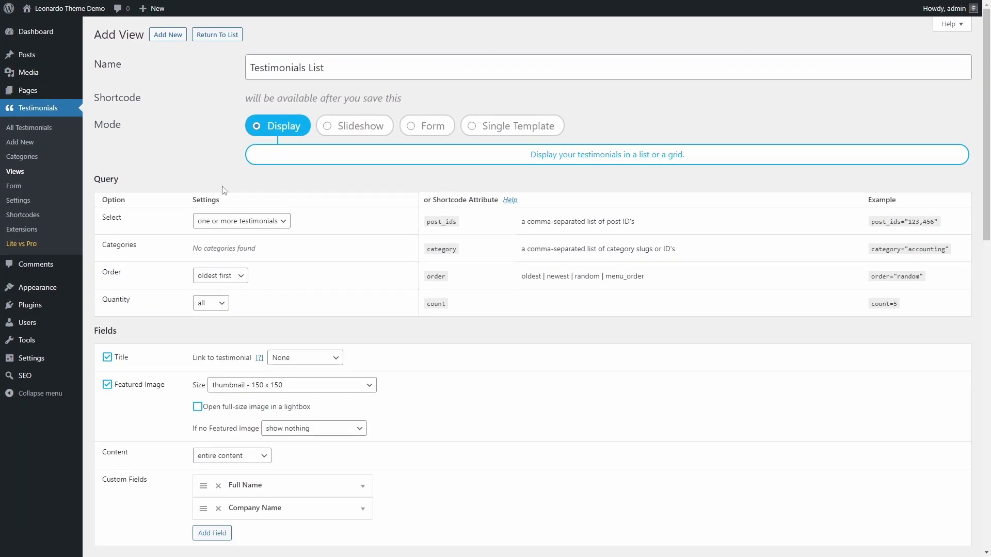
# Set the view's order to show newest testimonials first.
pyautogui.click(217, 276)
pyautogui.click(219, 308)
pyautogui.scroll(-4, 226, 332)
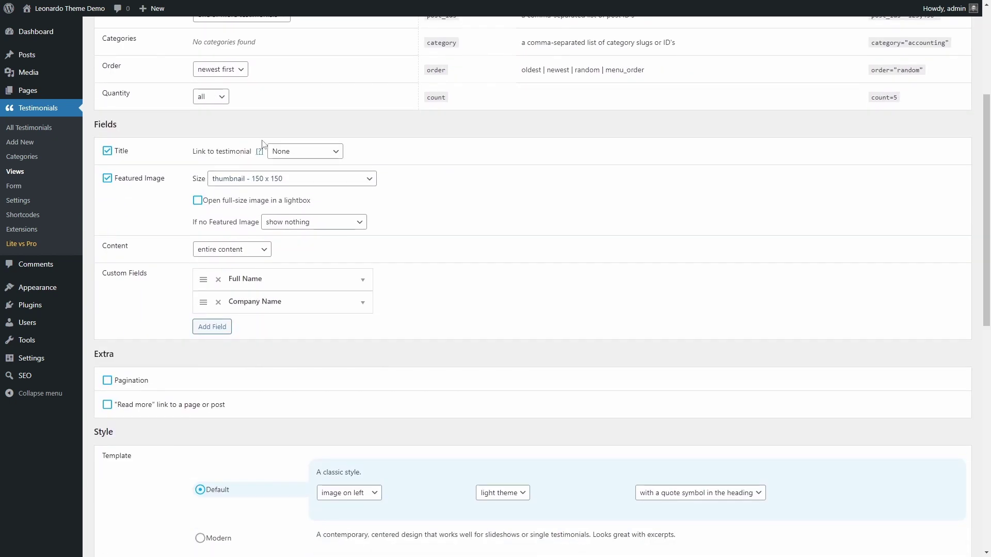
pyautogui.scroll(-1, 236, 185)
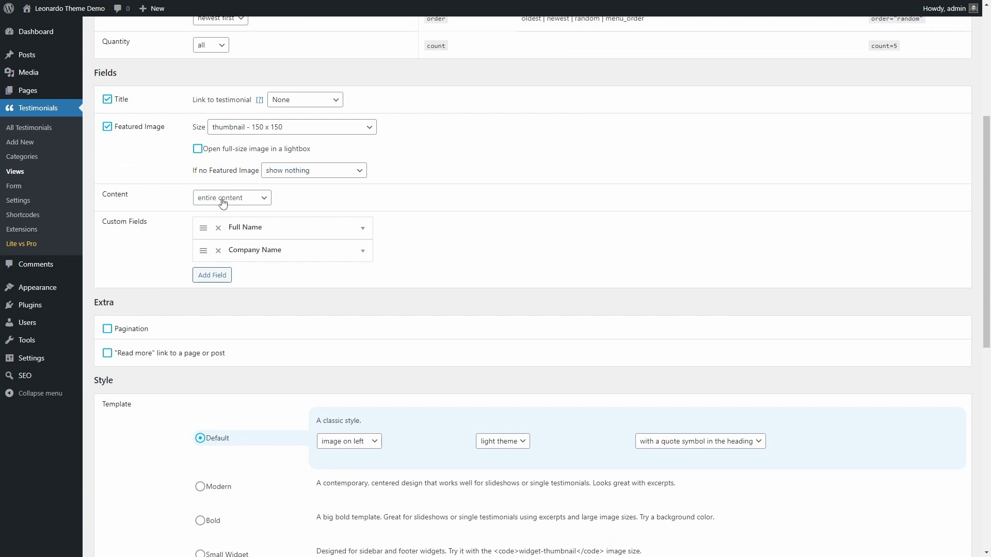
pyautogui.scroll(-2, 219, 223)
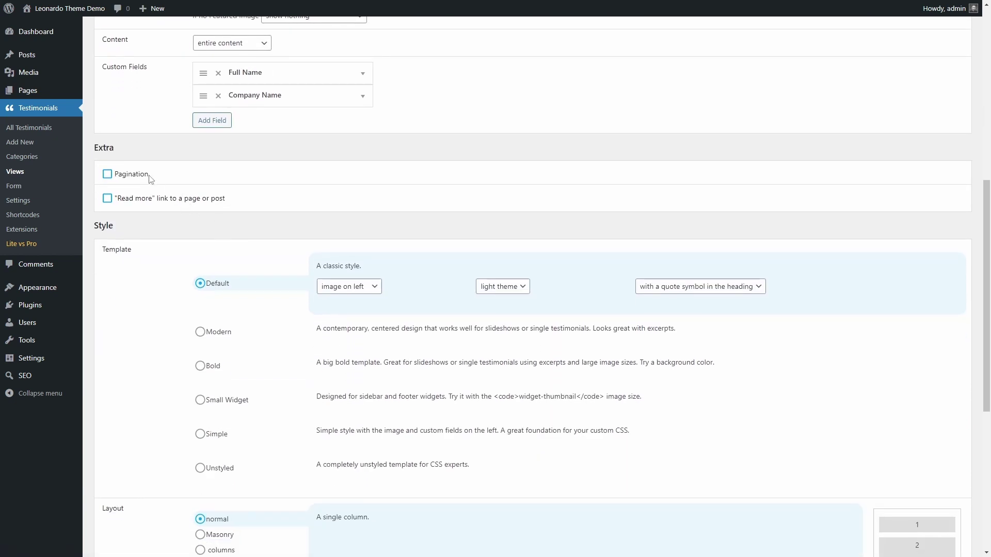
pyautogui.scroll(-2, 157, 184)
pyautogui.scroll(-2, 157, 185)
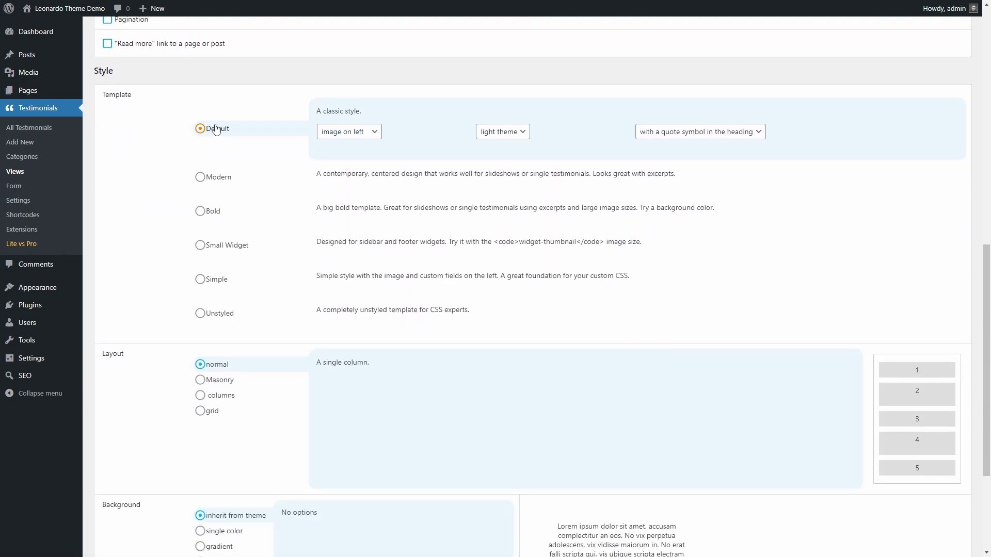
# Keep the Default template and single-column layout, then save the view.
pyautogui.click(219, 178)
pyautogui.click(206, 198)
pyautogui.click(212, 118)
pyautogui.scroll(-3, 243, 132)
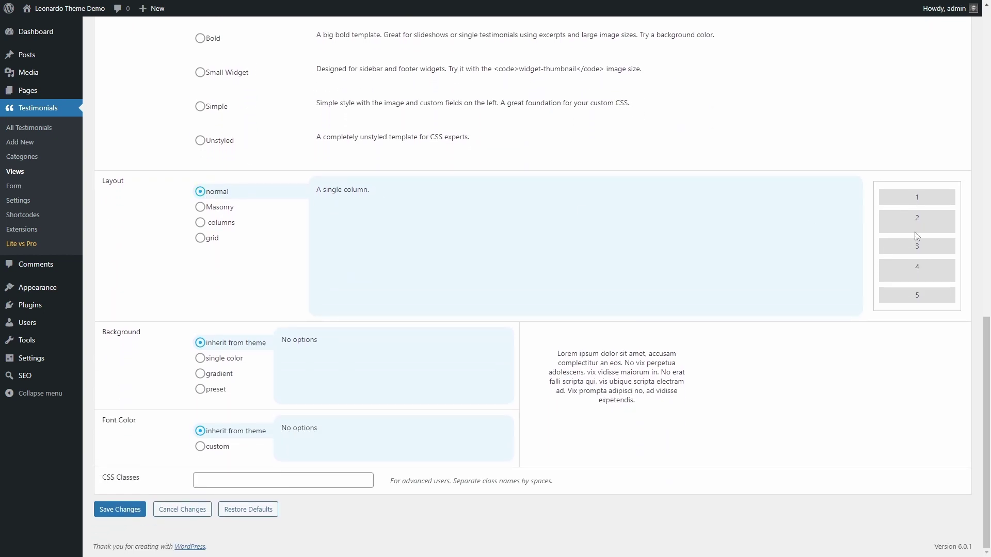
pyautogui.click(221, 223)
pyautogui.click(216, 243)
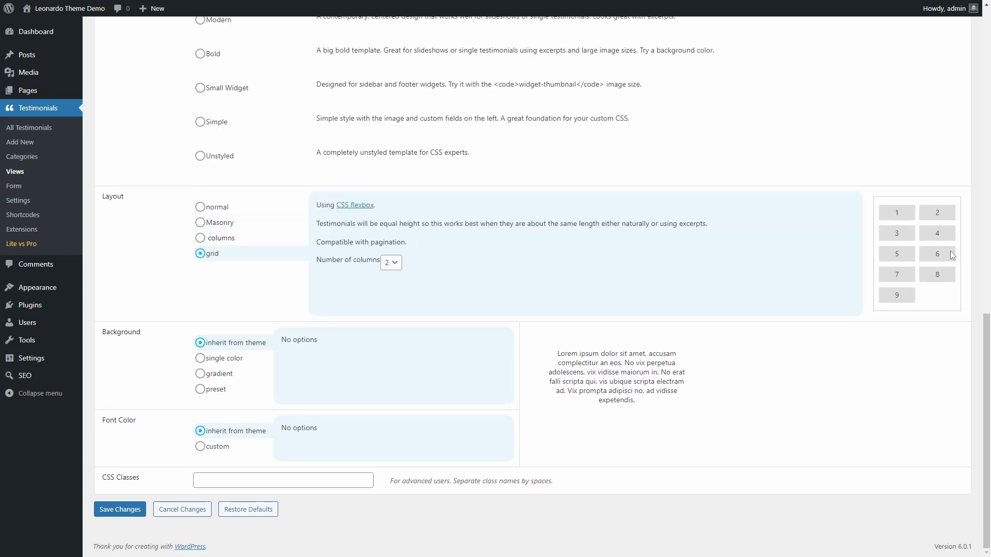
pyautogui.click(210, 208)
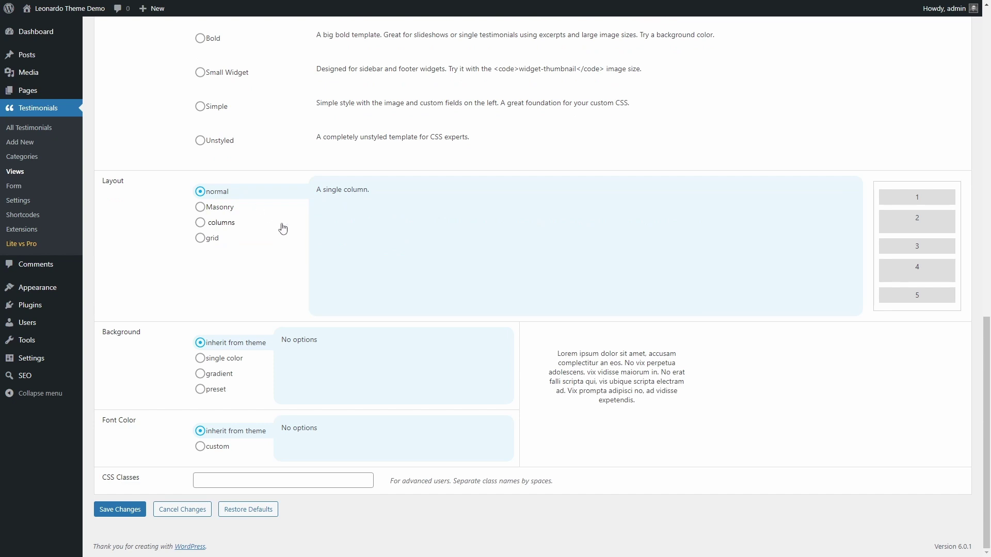
pyautogui.click(122, 509)
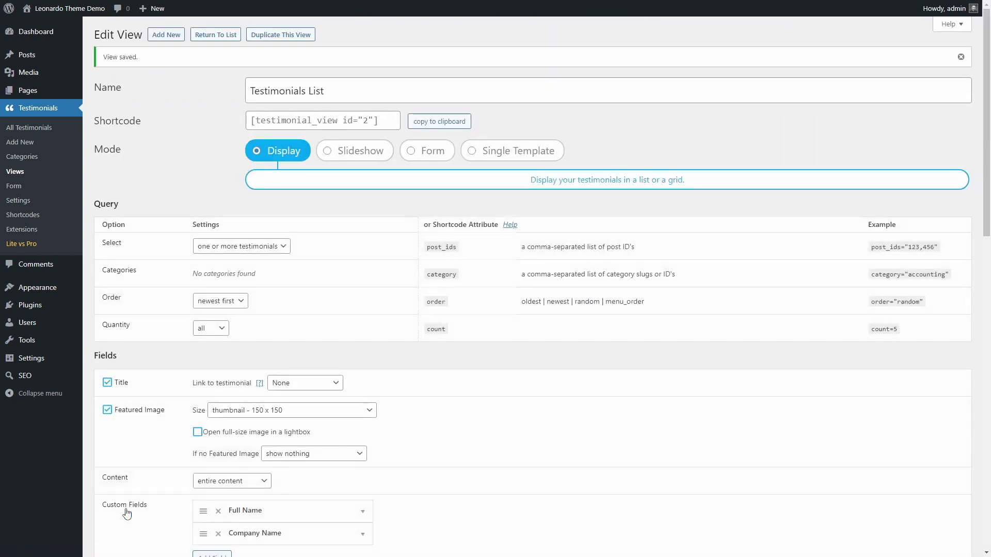
# Create a new page titled 'Customer Testimonials'.
pyautogui.moveTo(59, 92)
pyautogui.click(108, 107)
pyautogui.write('Customer ')
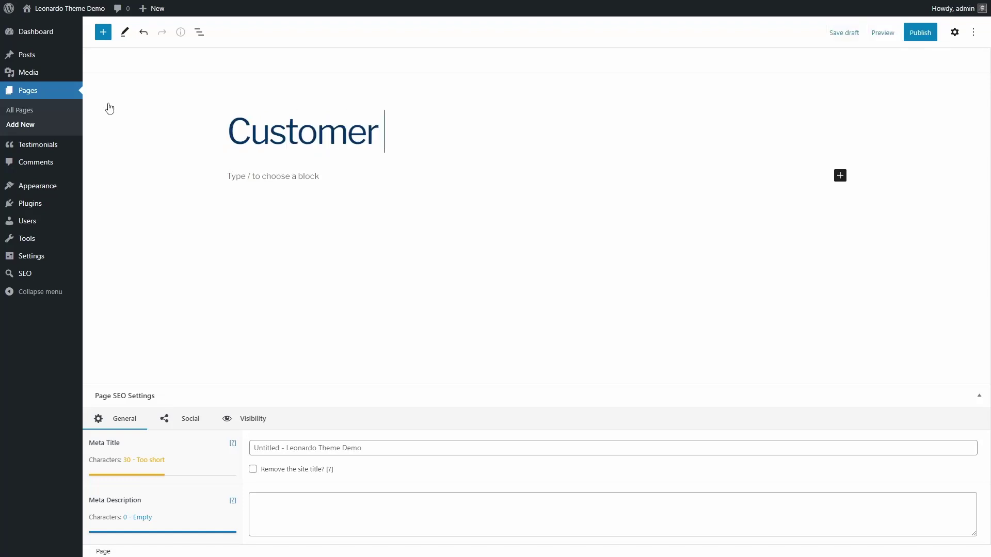
pyautogui.write('Testimonials')
pyautogui.click(247, 173)
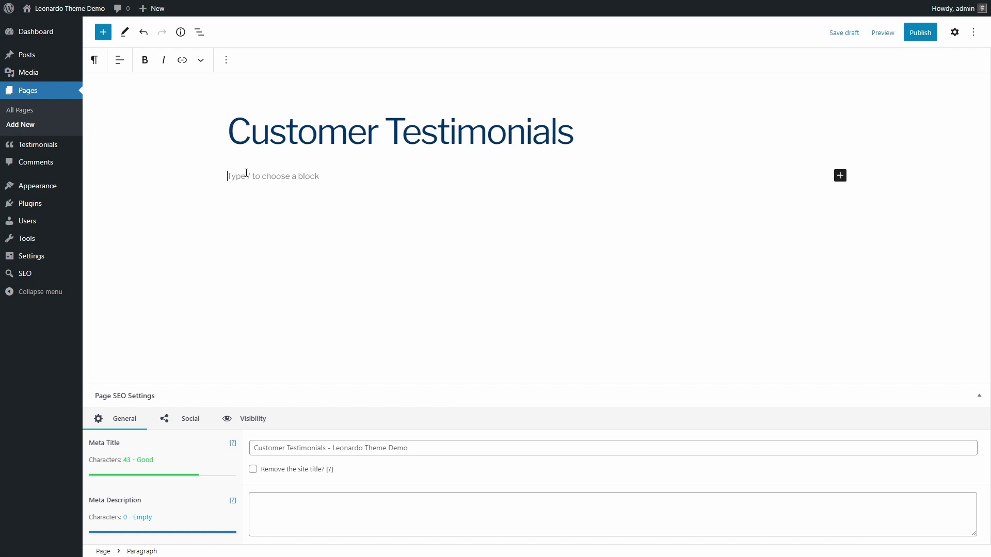
# Add a Strong Testimonial View block set to Testimonials List and publish the page.
pyautogui.click(104, 32)
pyautogui.write('test')
pyautogui.click(229, 123)
pyautogui.click(379, 218)
pyautogui.click(322, 246)
pyautogui.click(920, 33)
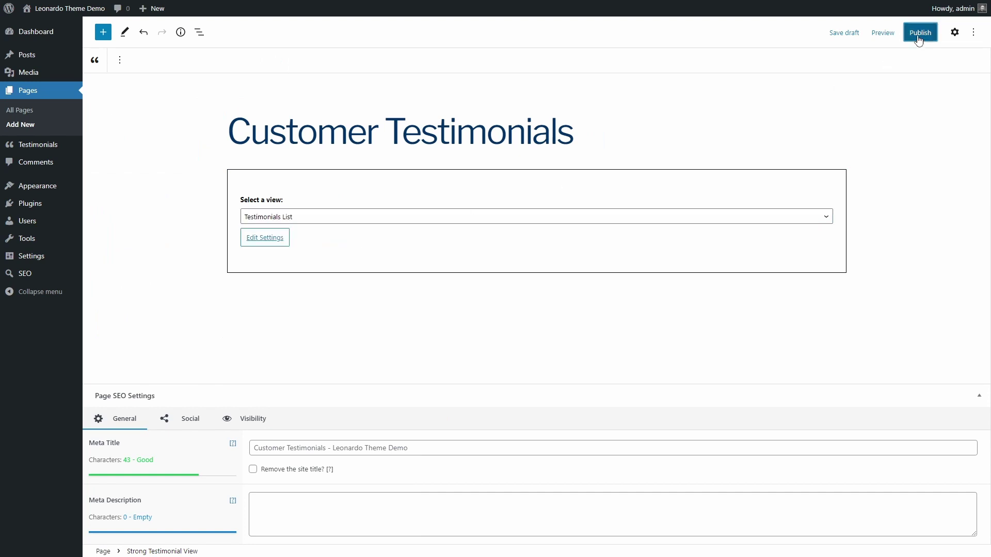
# View the published page on the live site, then return to editing it.
pyautogui.click(181, 524)
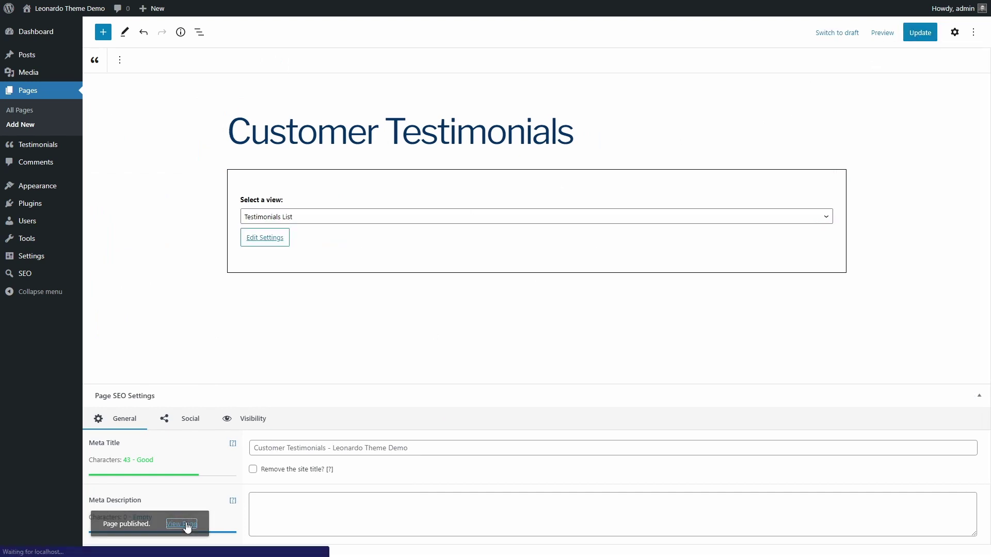
pyautogui.scroll(-2, 467, 253)
pyautogui.scroll(2, 461, 279)
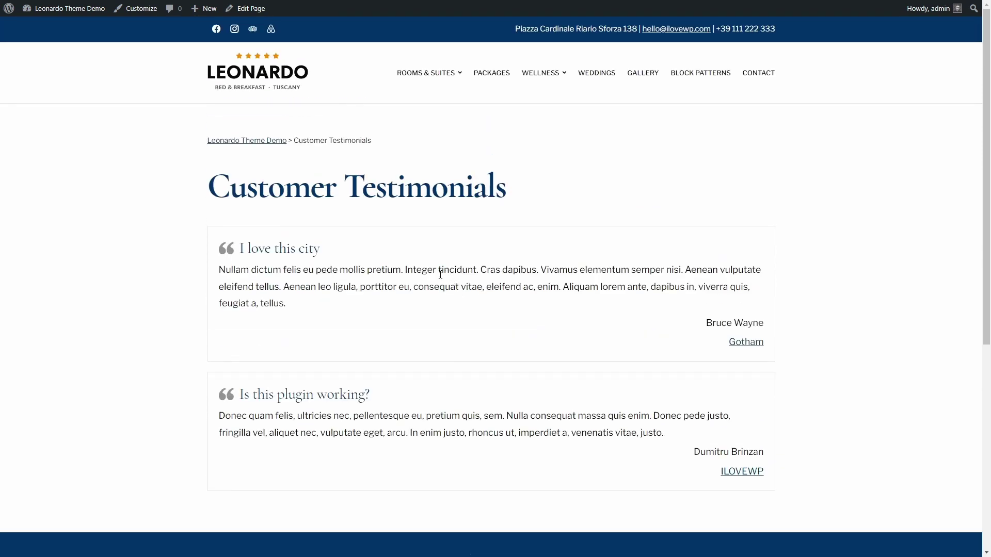
pyautogui.click(245, 8)
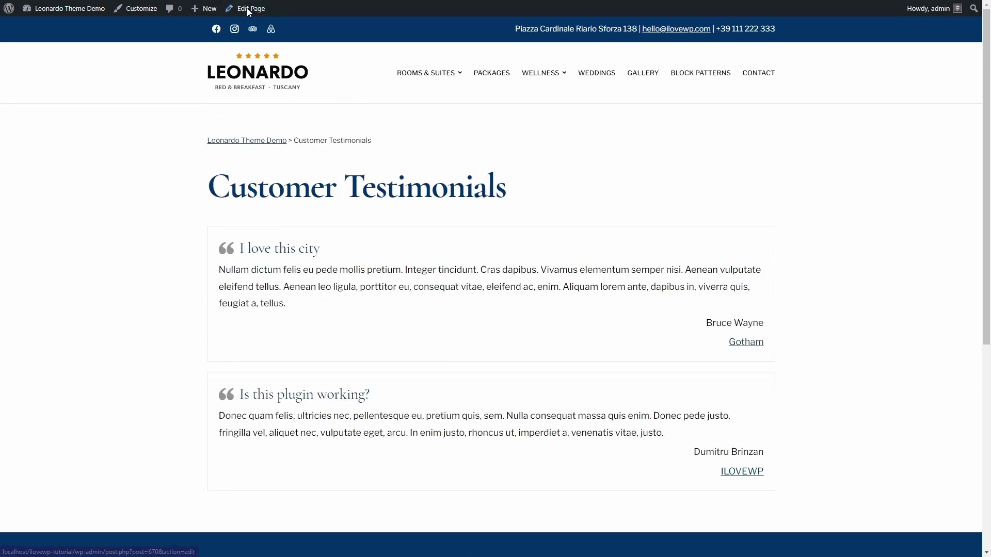
# Add a star_rating field to the Testimonials List view, save, and check the five stars on the live page.
pyautogui.click(262, 239)
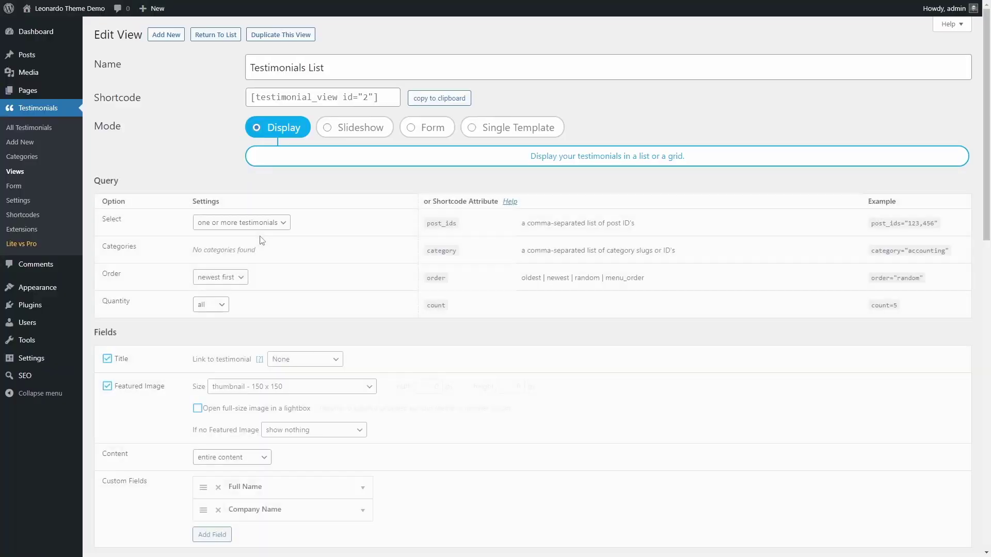
pyautogui.scroll(-5, 268, 159)
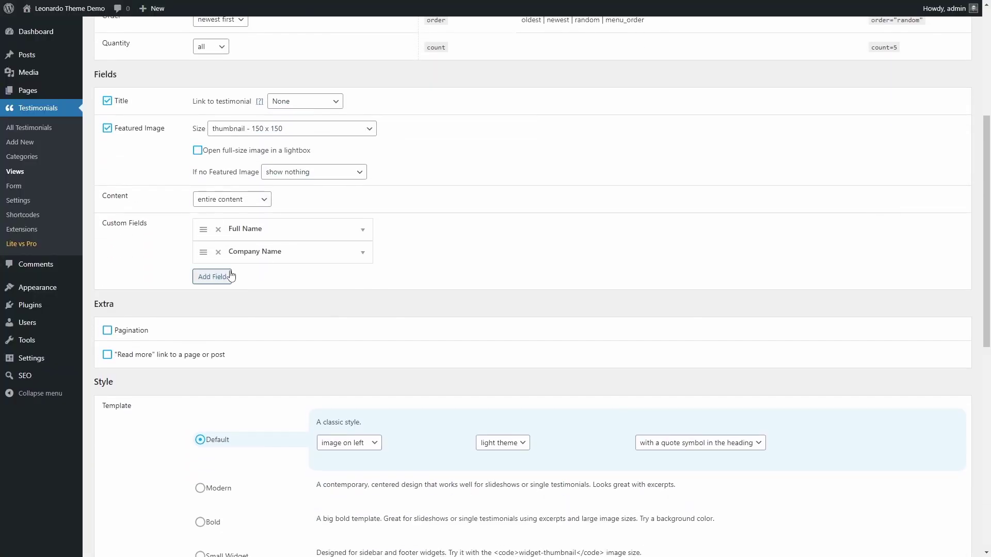
pyautogui.click(213, 277)
pyautogui.click(268, 302)
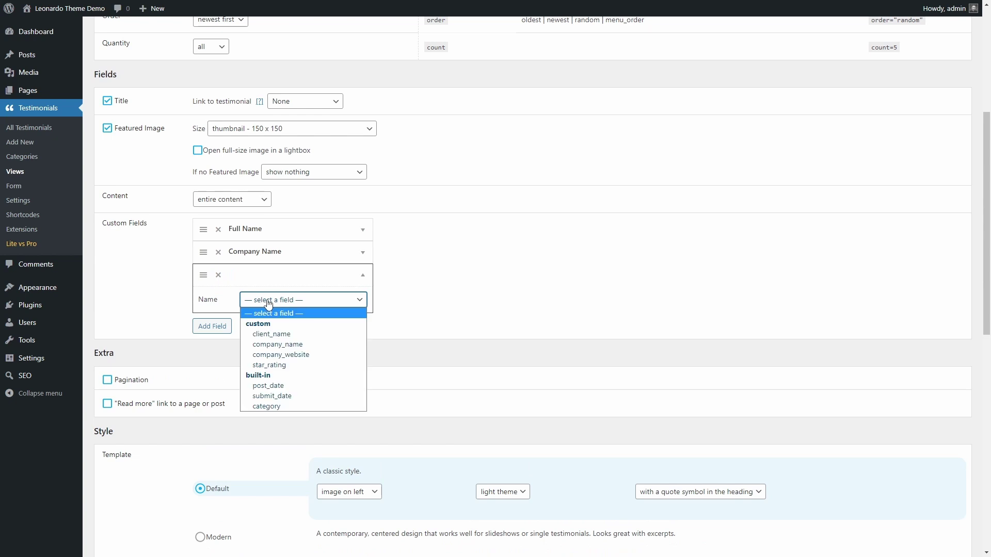
pyautogui.click(268, 364)
pyautogui.scroll(-10, 269, 371)
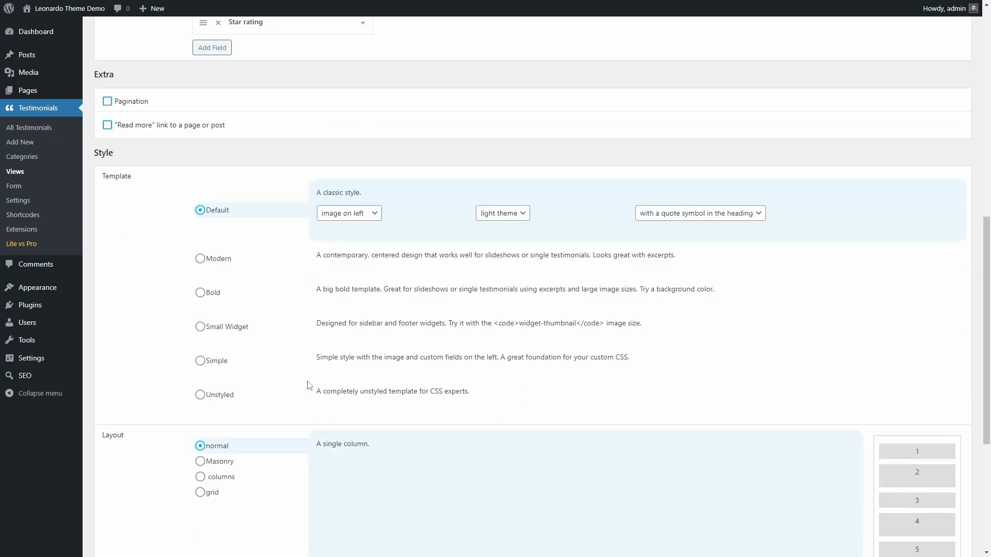
pyautogui.click(121, 509)
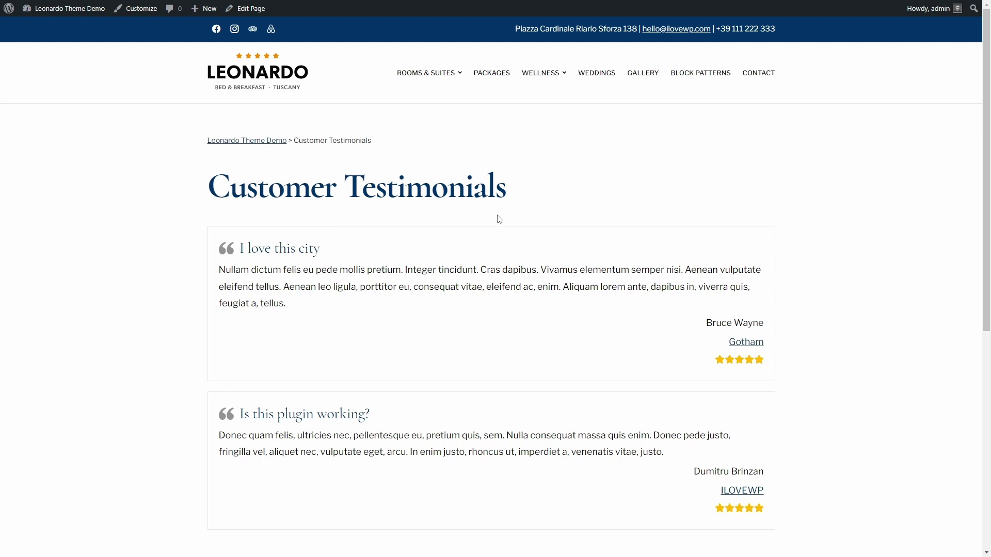
pyautogui.scroll(-3, 500, 219)
pyautogui.scroll(3, 500, 219)
# Switch back to the Testimonials List view's edit settings.
pyautogui.hotkey('ctrl', 'shift', 'Tab')
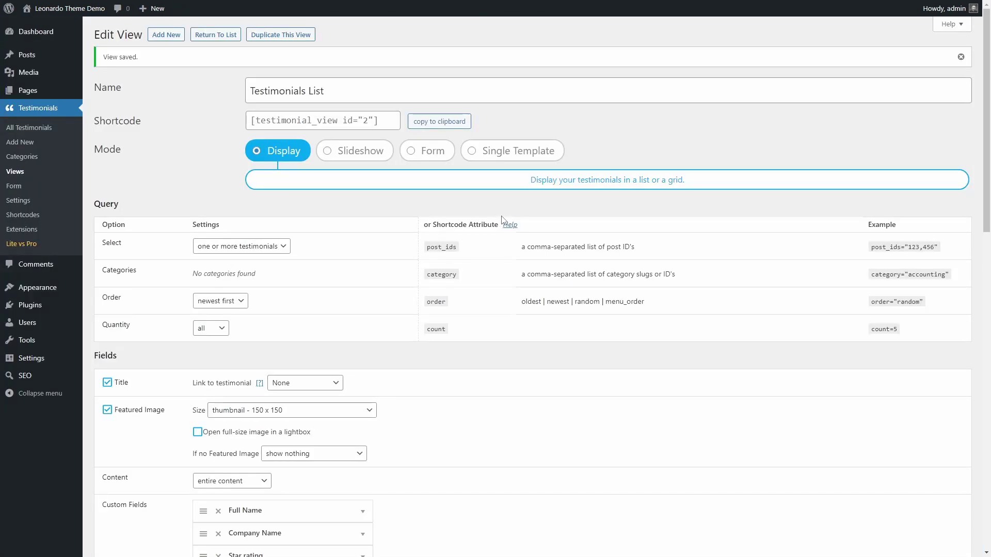
# Switch the view to Slideshow mode with Continuous Sliding and adjust the transition timing.
pyautogui.click(326, 153)
pyautogui.scroll(-10, 332, 184)
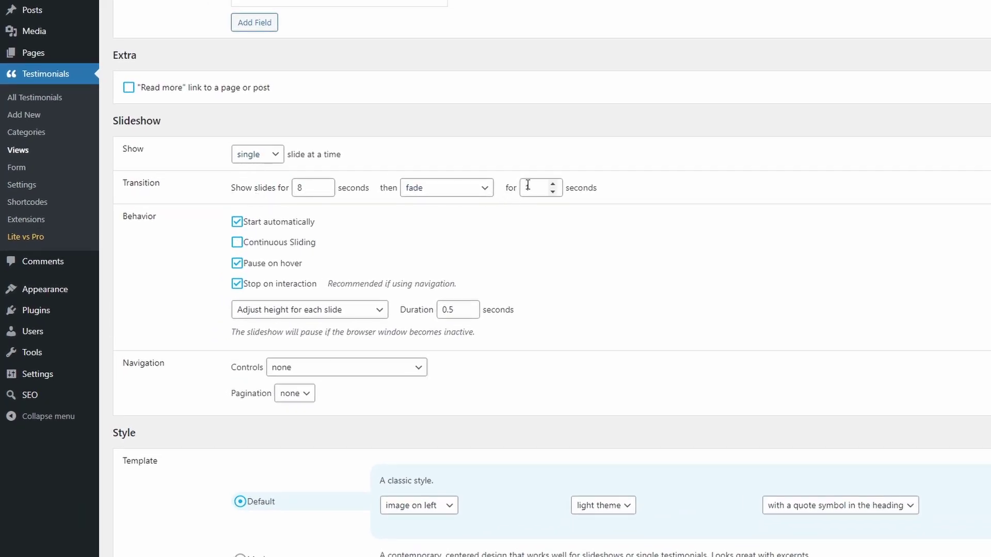
pyautogui.doubleClick(528, 186)
pyautogui.click(279, 243)
pyautogui.click(460, 311)
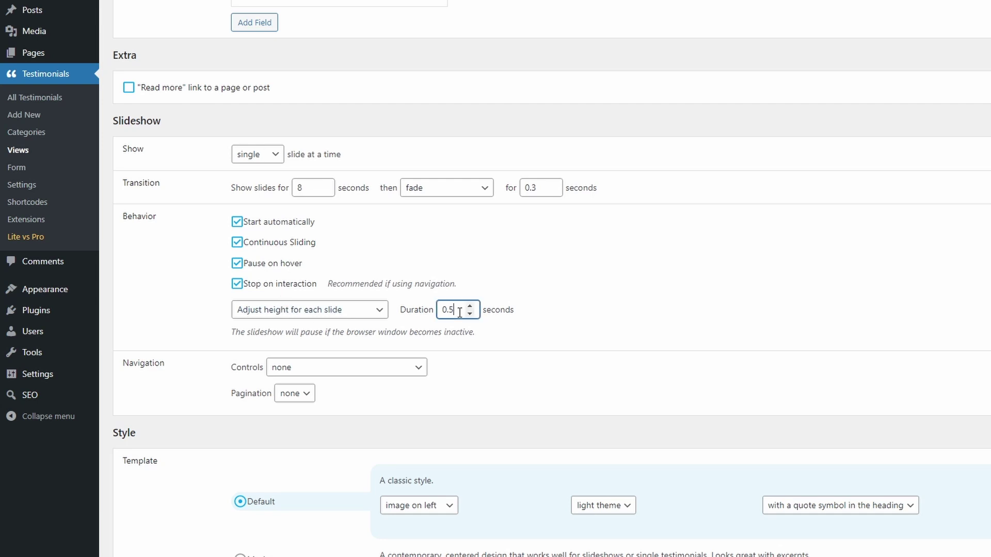
# Add side previous/next controls and full pagination positioned outside, then save the view.
pyautogui.click(319, 376)
pyautogui.click(309, 422)
pyautogui.click(294, 395)
pyautogui.click(290, 421)
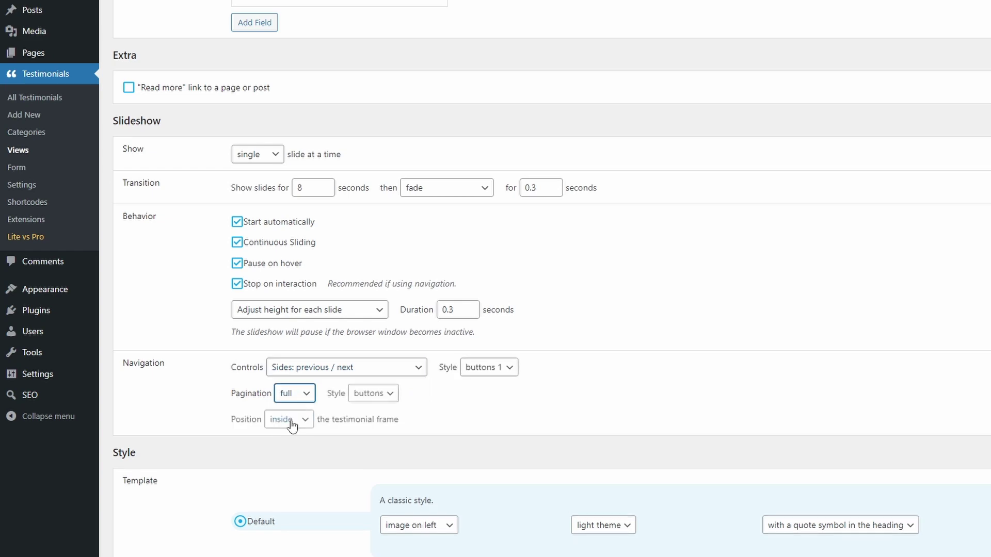
pyautogui.click(298, 420)
pyautogui.click(284, 448)
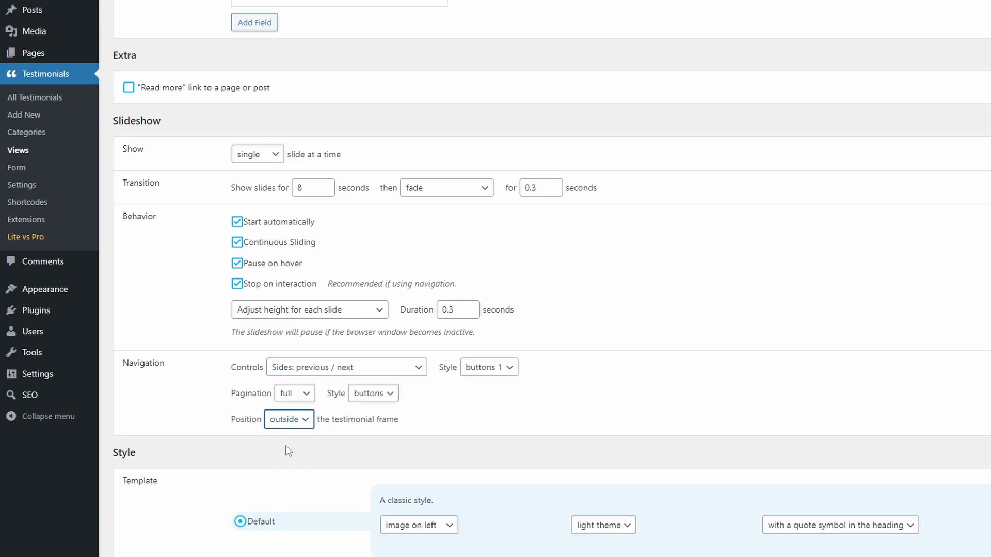
pyautogui.scroll(-7, 199, 498)
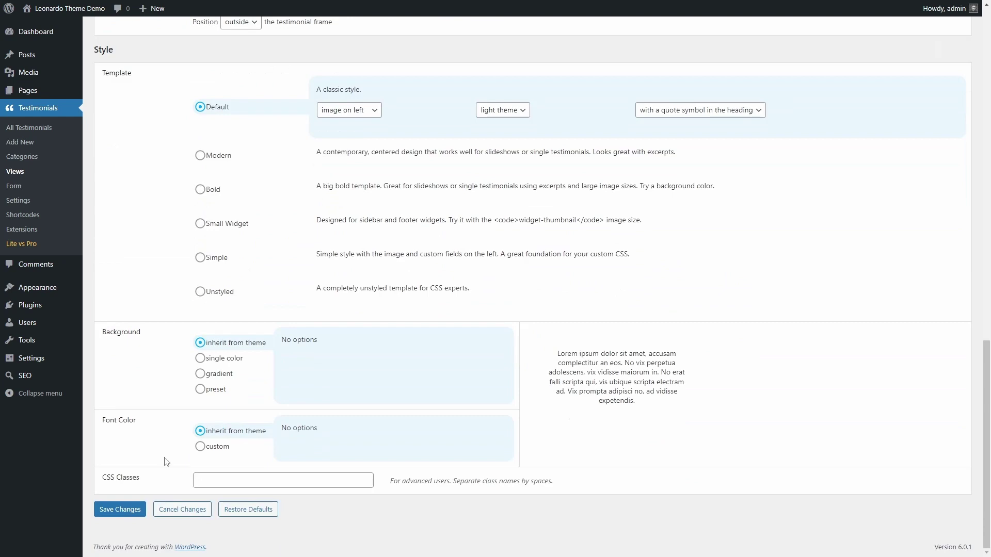
pyautogui.click(120, 509)
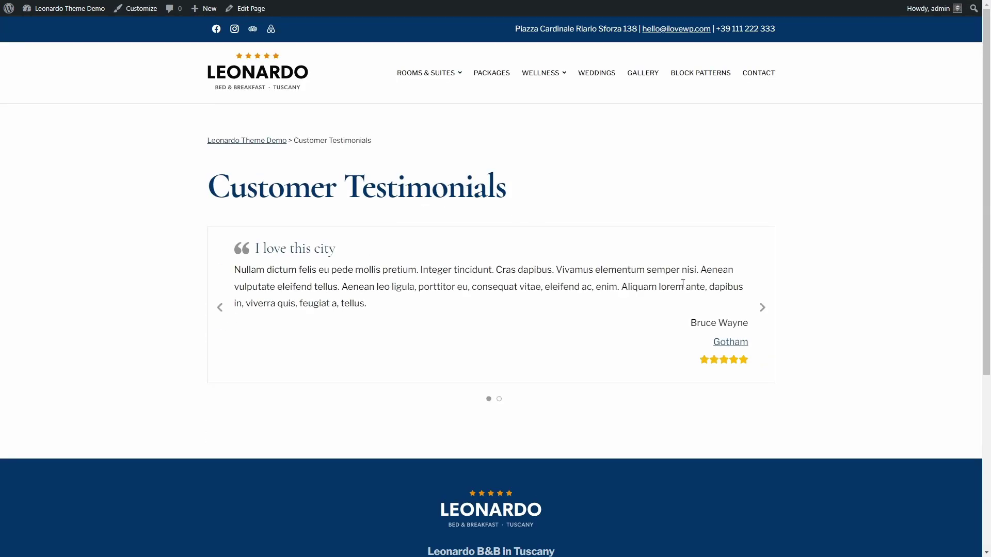
# Test the live slider's next arrow and pagination dots, moving between the two testimonials.
pyautogui.click(763, 307)
pyautogui.click(762, 304)
pyautogui.click(499, 396)
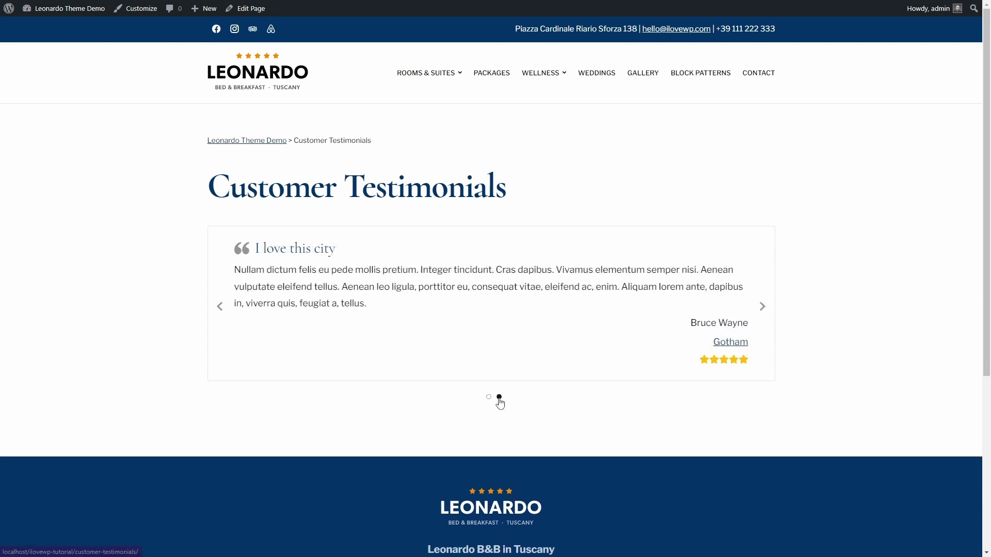
pyautogui.click(488, 396)
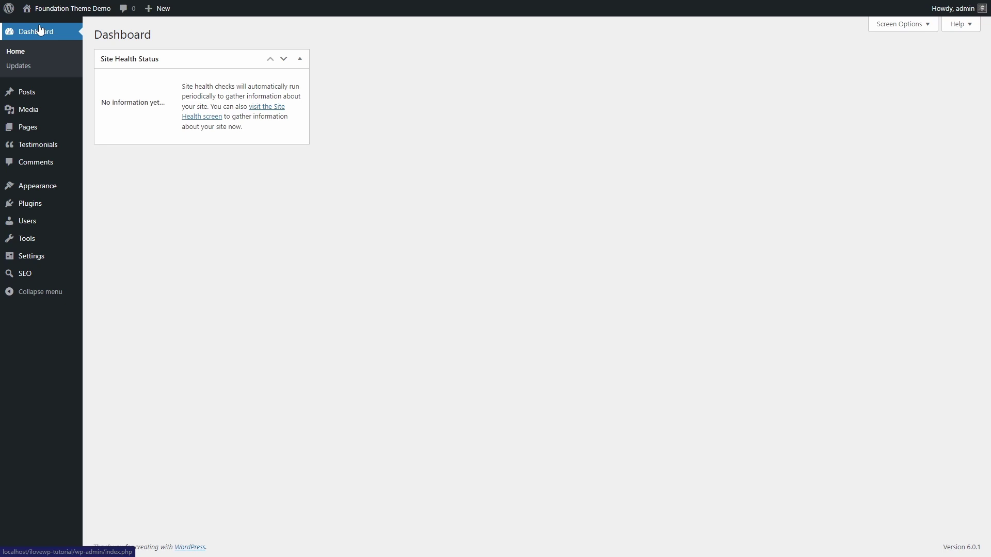
# Add a Strong Testimonial View block with Testimonials List to Footer: Row 1 and update the widgets.
pyautogui.moveTo(46, 189)
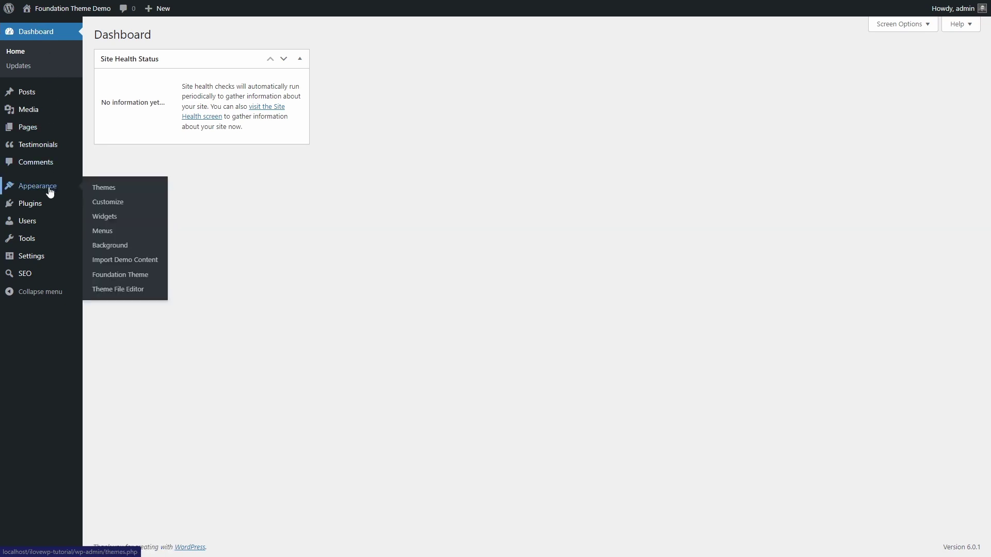
pyautogui.click(101, 216)
pyautogui.click(175, 203)
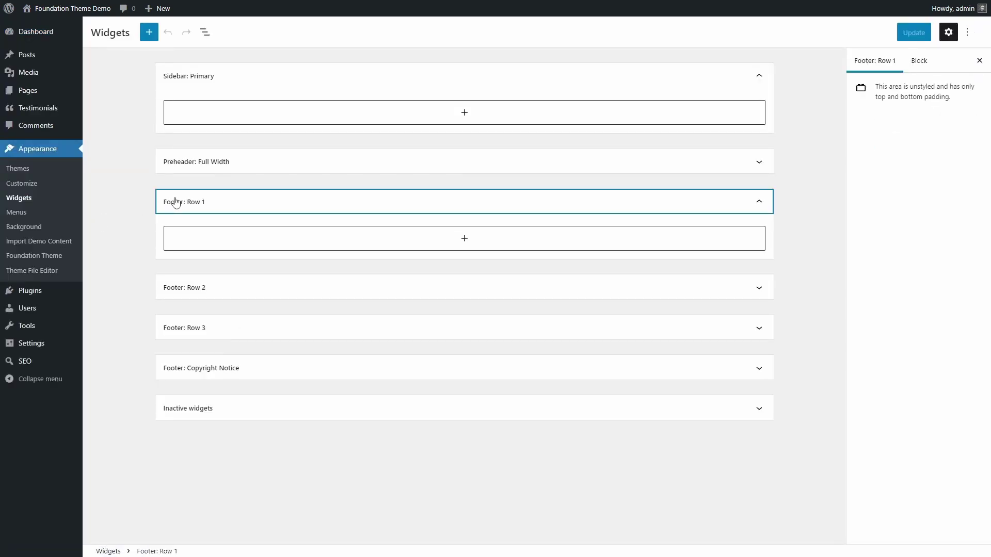
pyautogui.click(474, 240)
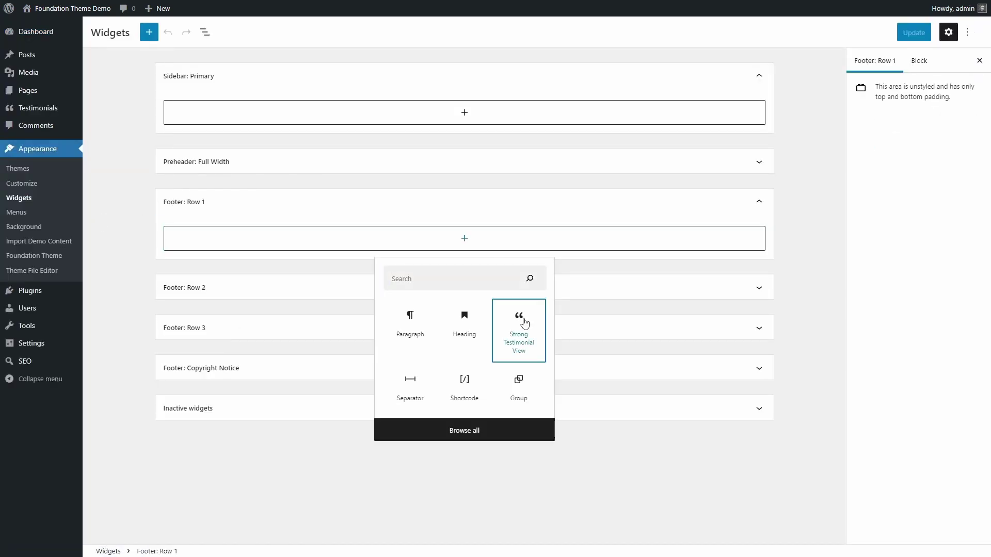
pyautogui.click(522, 320)
pyautogui.click(377, 289)
pyautogui.click(240, 320)
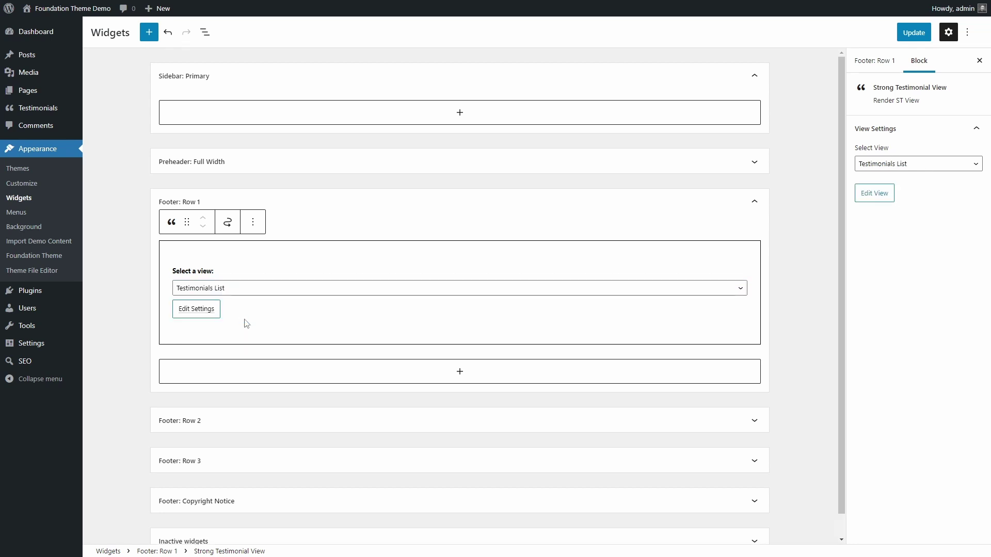
pyautogui.click(914, 33)
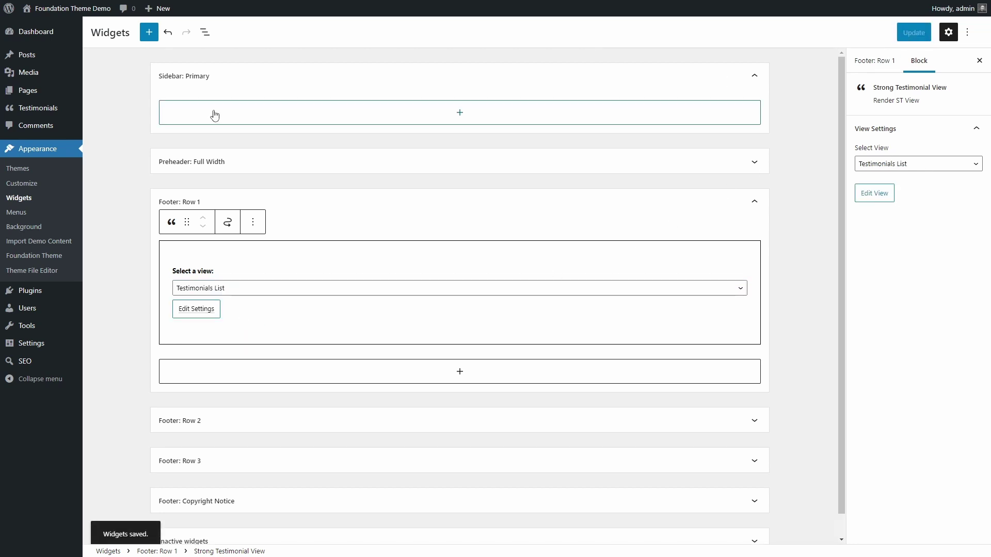
# Visit the site and scroll down to the footer testimonials.
pyautogui.click(58, 9)
pyautogui.scroll(-15, 309, 207)
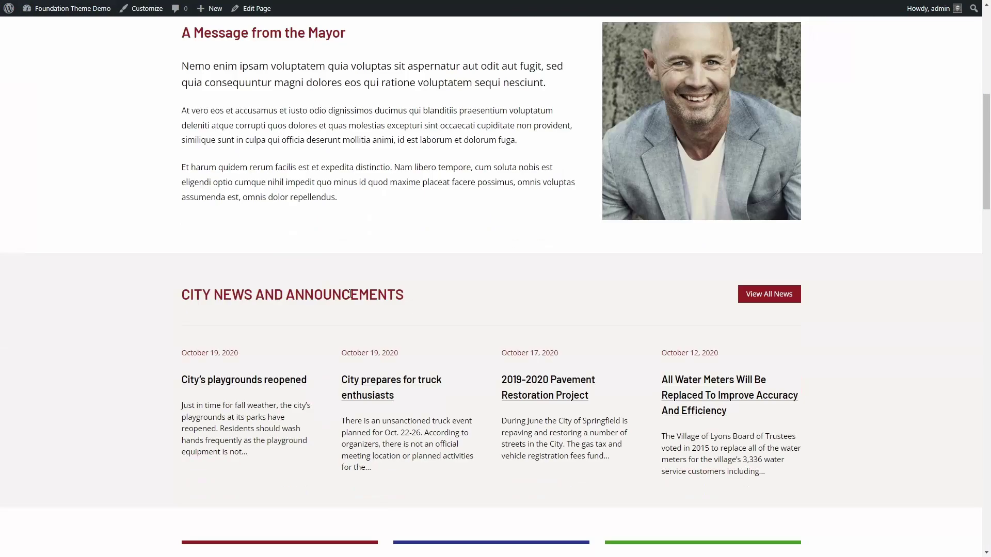
pyautogui.scroll(-13, 347, 292)
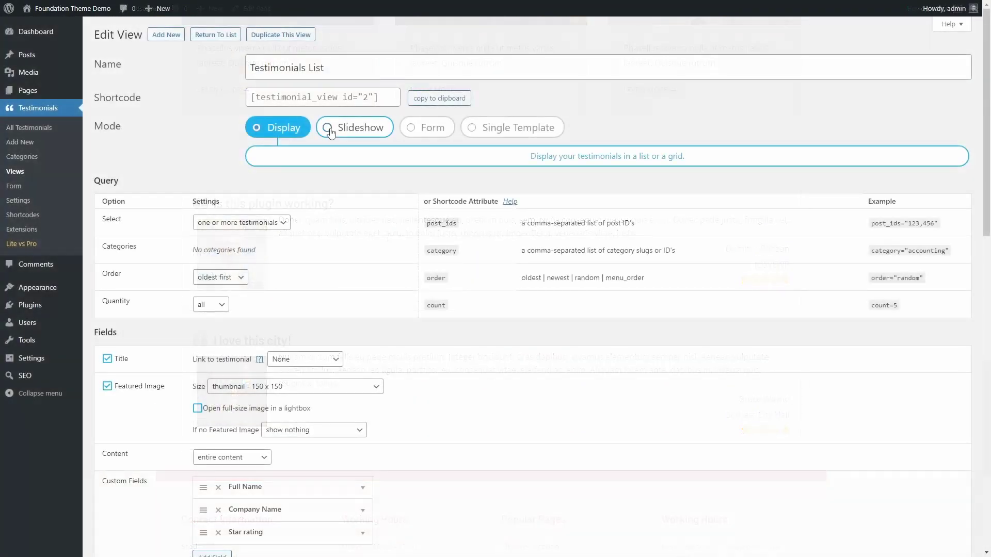
# Set the Testimonials List view to Slideshow mode with Continuous Sliding enabled.
pyautogui.click(332, 128)
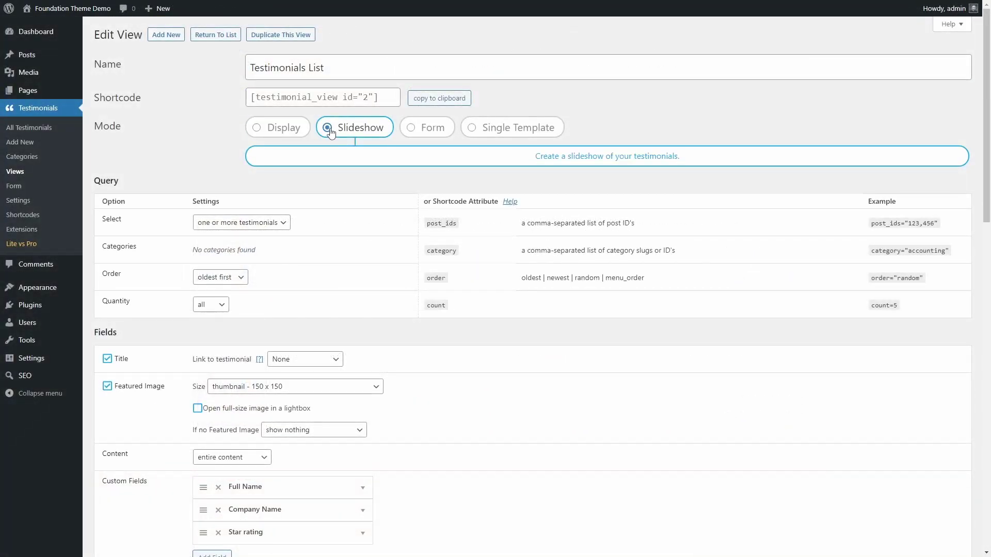
pyautogui.scroll(-1, 289, 204)
pyautogui.scroll(-10, 289, 203)
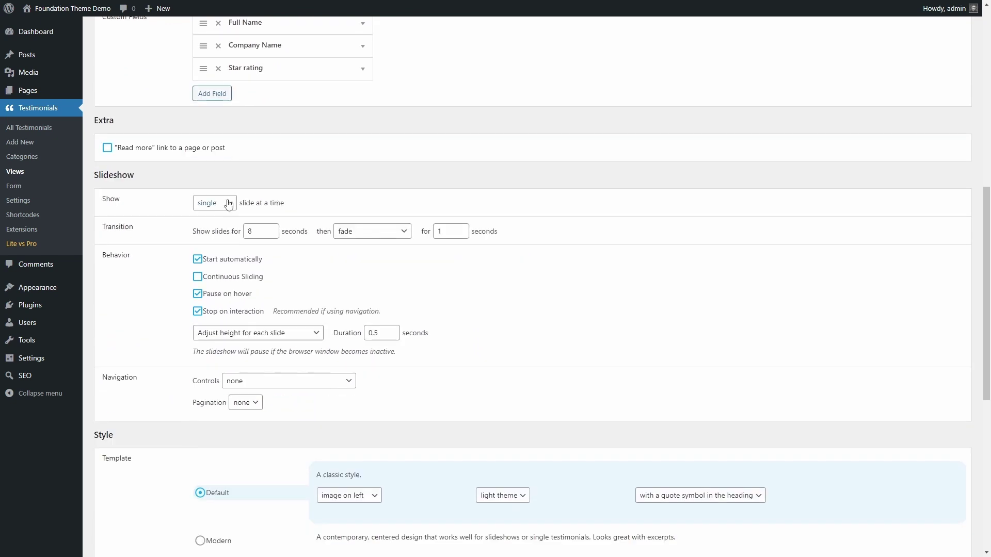
pyautogui.click(218, 226)
# Set controls to Sides and full pagination positioned outside, then save the view.
pyautogui.click(234, 332)
pyautogui.click(253, 372)
pyautogui.click(245, 352)
pyautogui.click(244, 373)
pyautogui.click(241, 374)
pyautogui.click(238, 398)
pyautogui.scroll(-7, 266, 395)
pyautogui.click(114, 509)
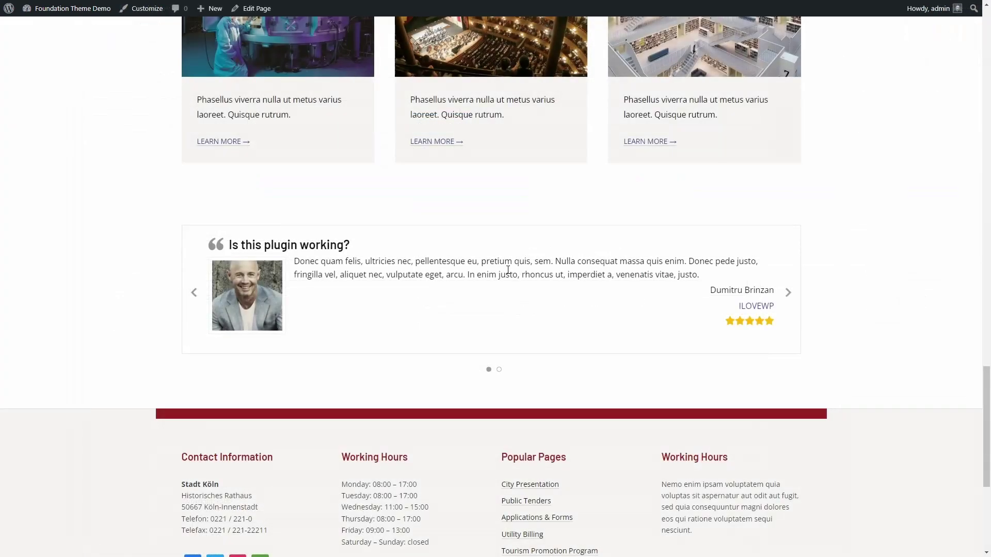
pyautogui.scroll(-2, 506, 270)
pyautogui.scroll(1, 509, 266)
pyautogui.scroll(1, 508, 270)
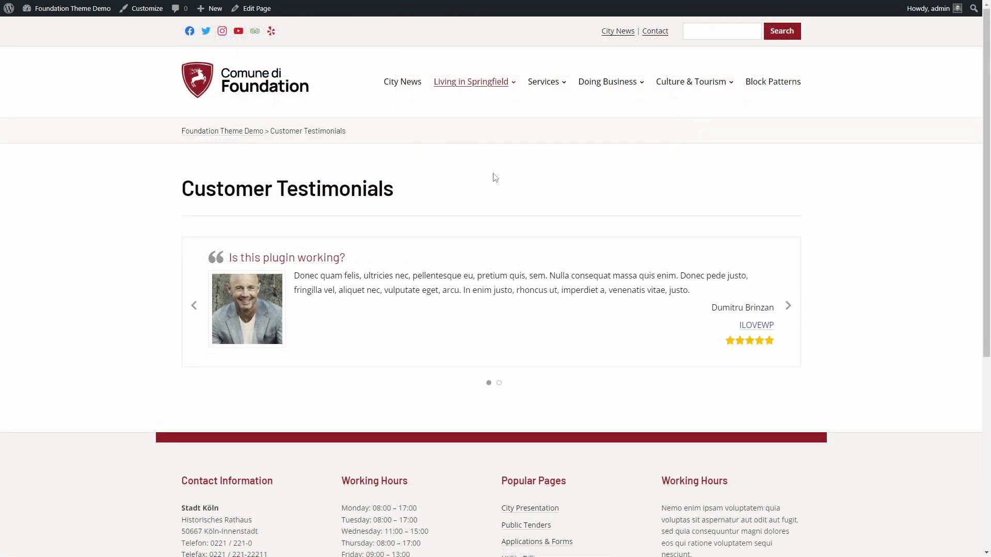
# Search the Customer Testimonials page source for /strong-testimonials/ references.
pyautogui.hotkey('ctrl', 'u')
pyautogui.hotkey('ctrl', 'f')
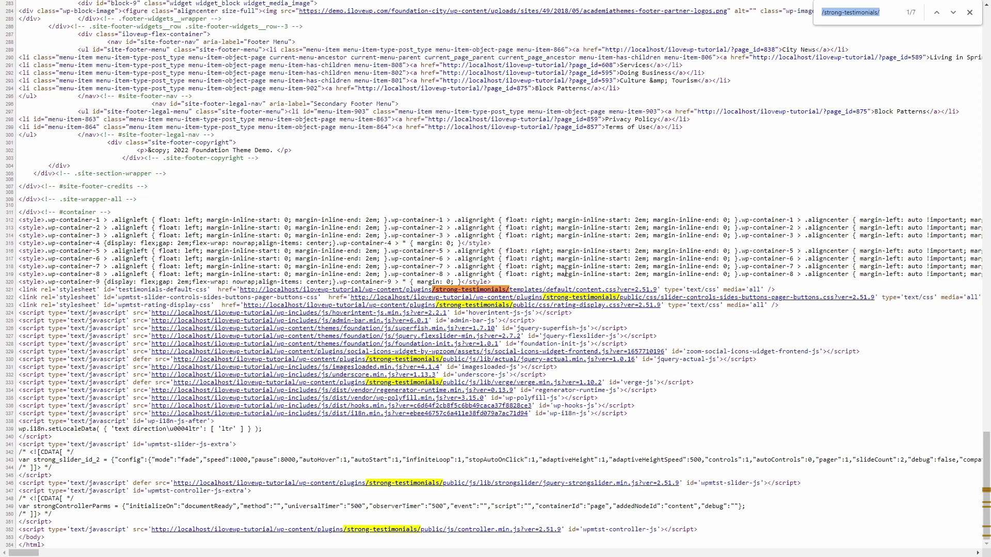
pyautogui.press('Escape')
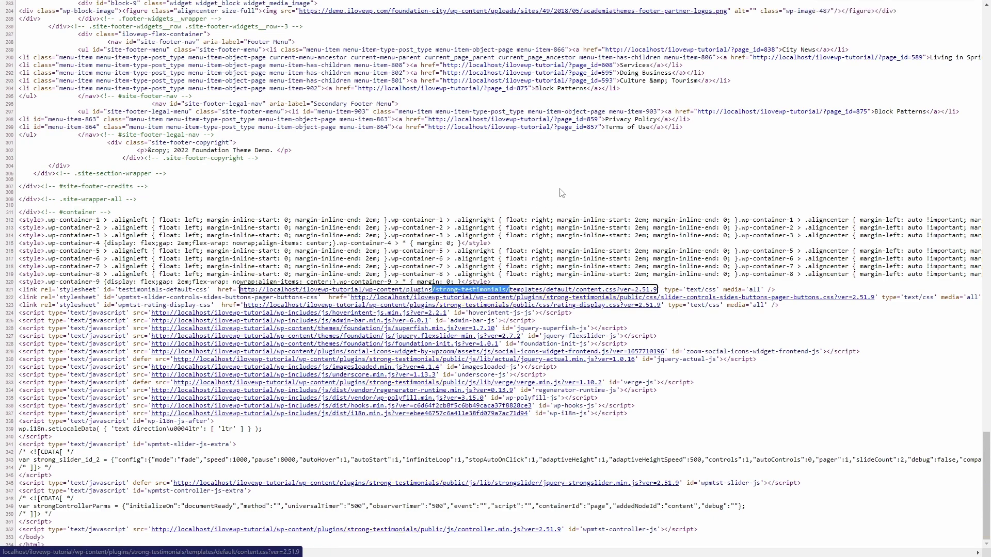
pyautogui.hotkey('ctrl', 'w')
# Confirm the A Message from the Mayor page source has no /strong-testimonials/ matches.
pyautogui.moveTo(473, 88)
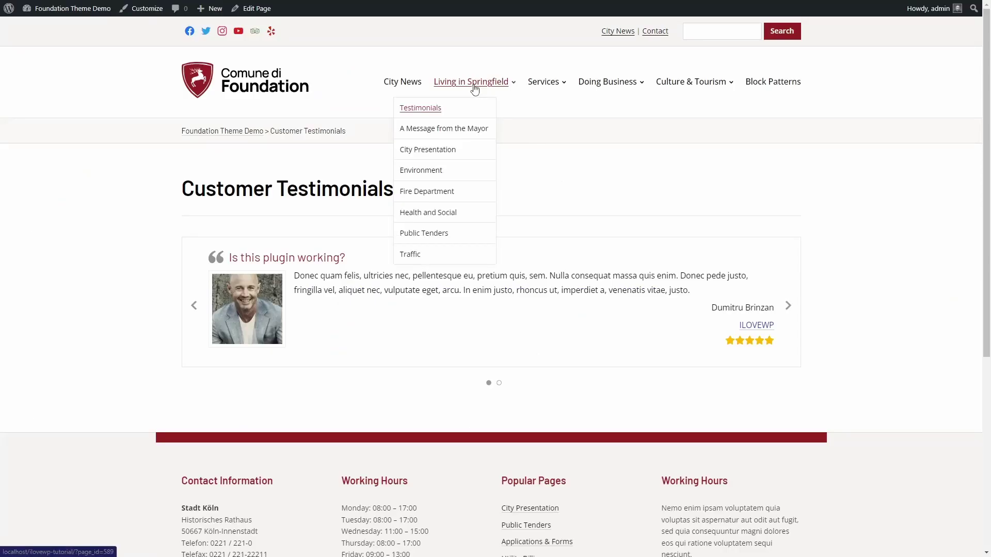
pyautogui.click(453, 129)
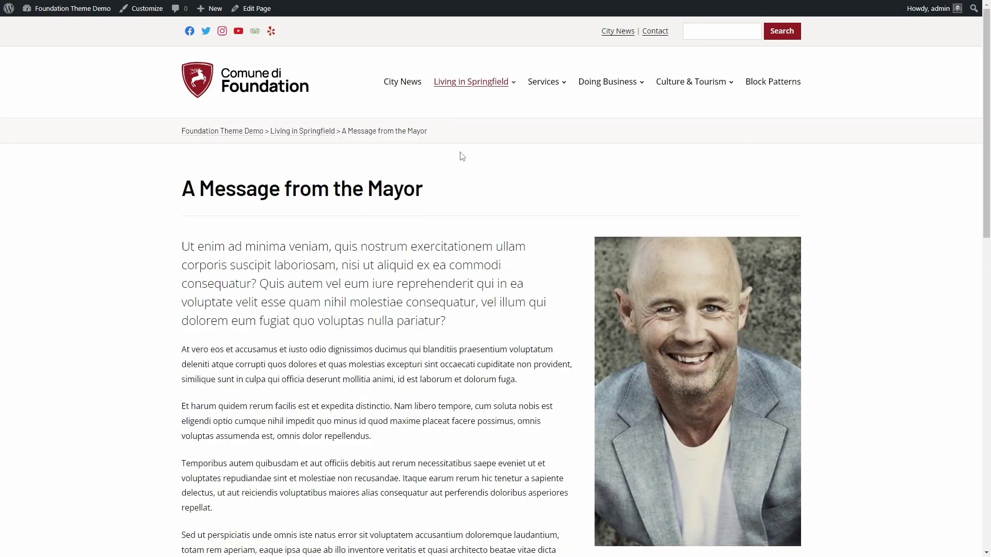
pyautogui.hotkey('ctrl', 'u')
pyautogui.hotkey('ctrl', 'f')
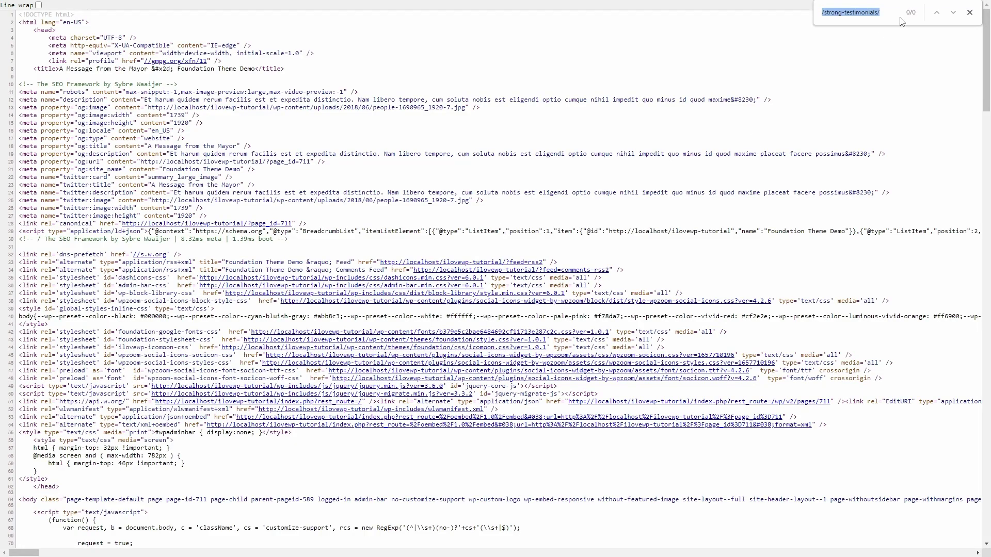
pyautogui.click(969, 13)
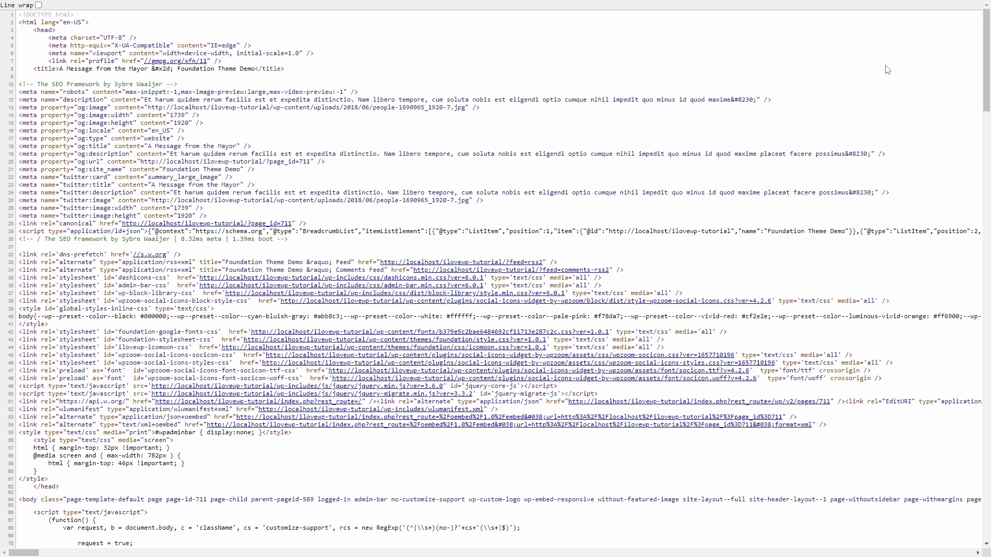
pyautogui.hotkey('ctrl', 'w')
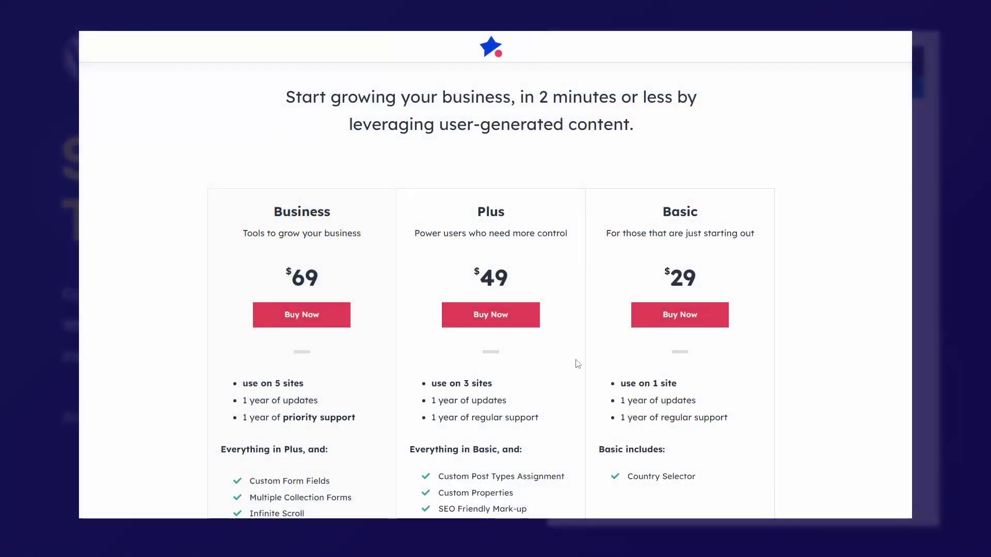
# Compare the Strong Testimonials pricing plans: Business $69, Plus $49, Basic $29.
pyautogui.scroll(-4, 576, 366)
pyautogui.click(493, 471)
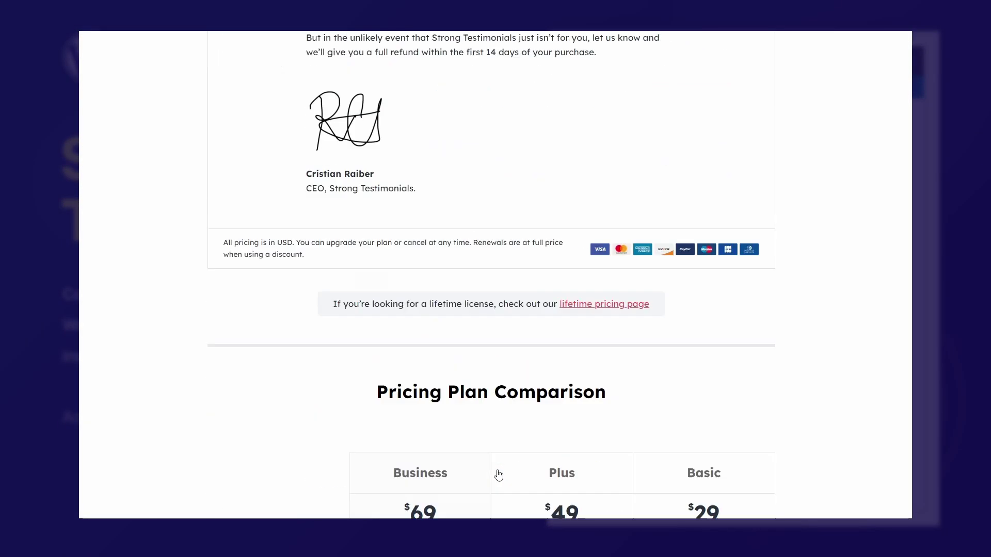
pyautogui.scroll(-5, 511, 456)
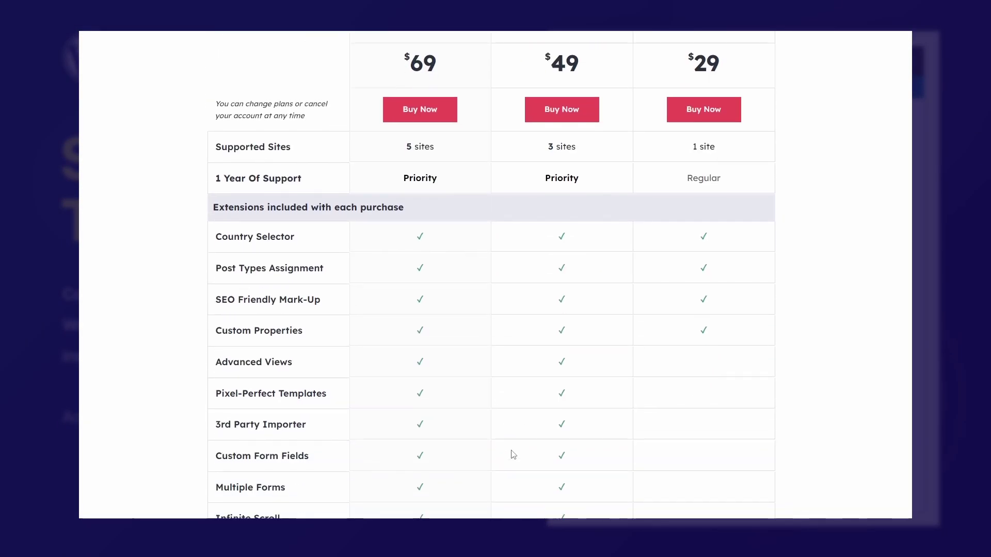